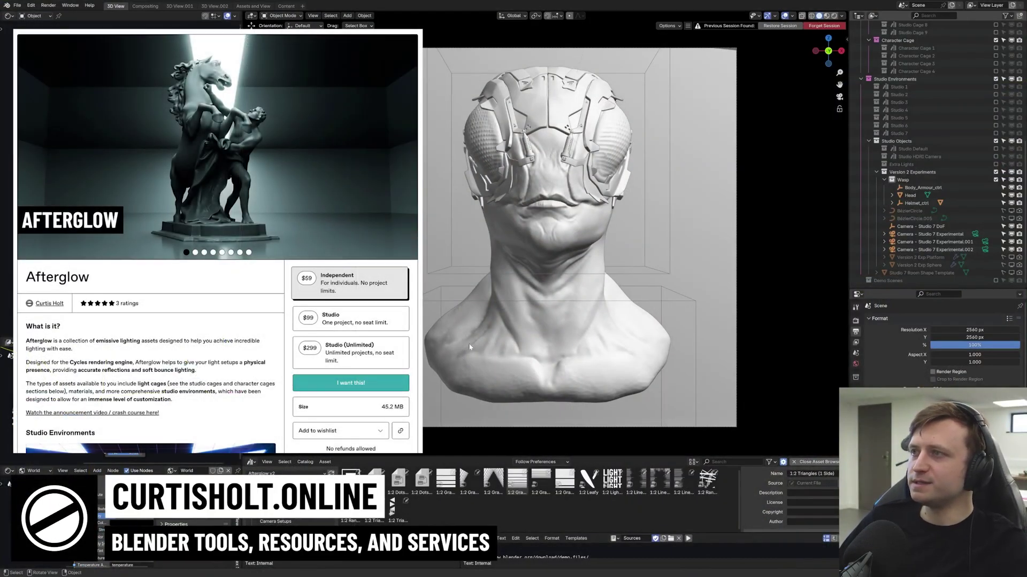
pyautogui.moveTo(621, 304); pyautogui.dragTo(581, 319, button='middle')
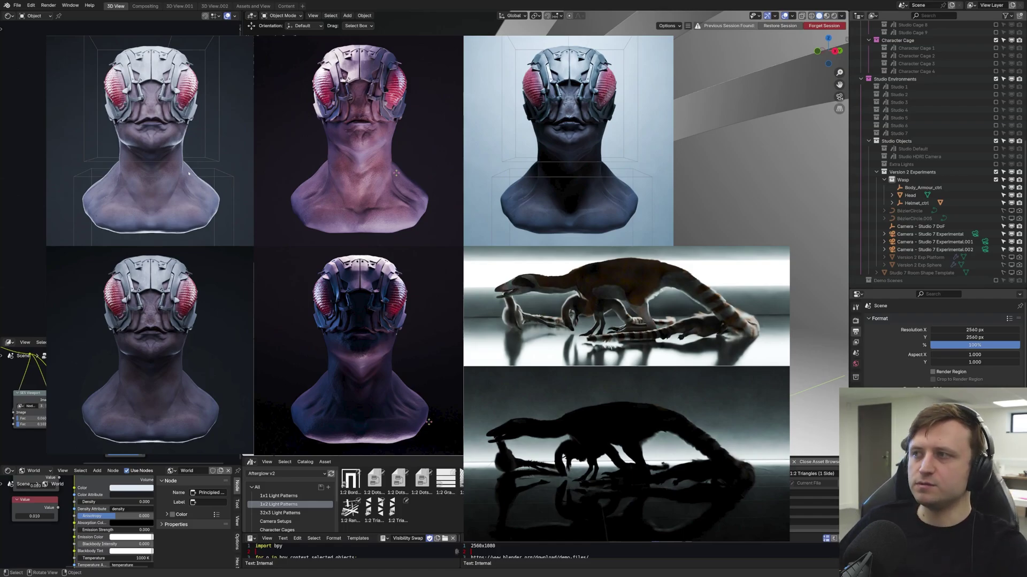
pyautogui.moveTo(582, 319); pyautogui.dragTo(615, 343, button='middle')
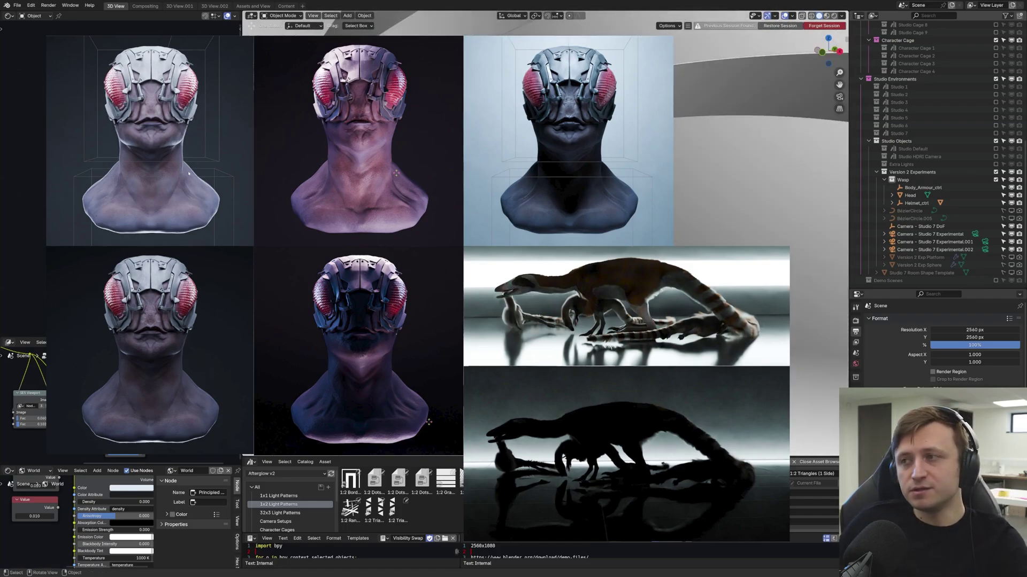
pyautogui.moveTo(511, 299); pyautogui.dragTo(542, 284, button='middle')
pyautogui.scroll(2, 551, 287)
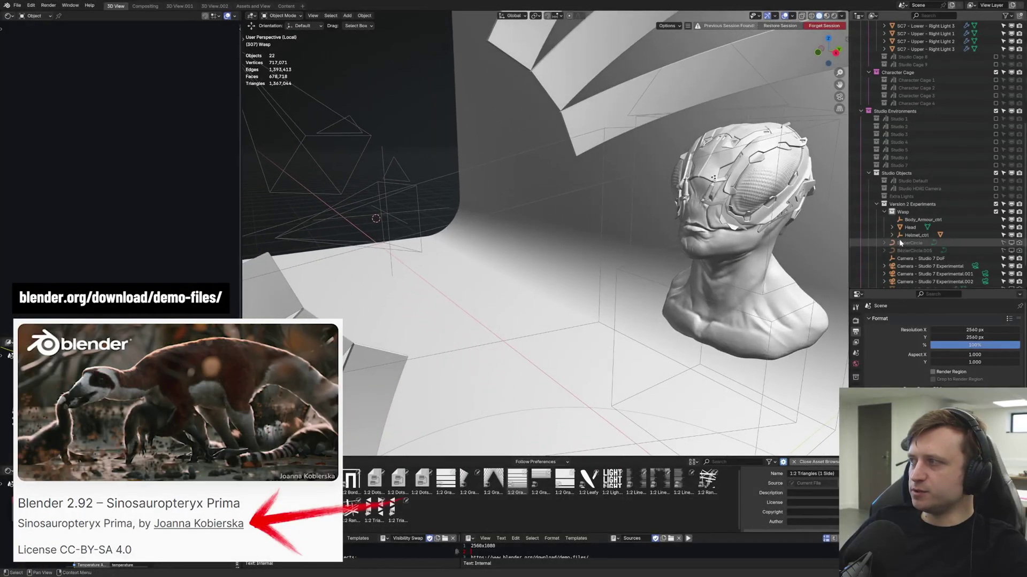
# Step: Include the Demo Scenes collection in the view layer to show the dinosaur model, and exclude it again
pyautogui.scroll(-3, 971, 262)
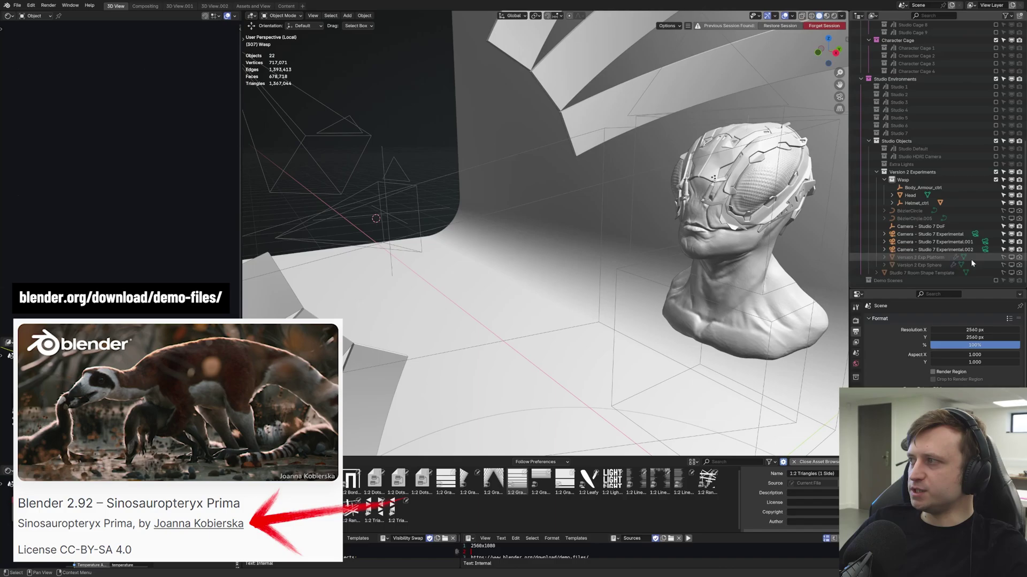
pyautogui.click(996, 281)
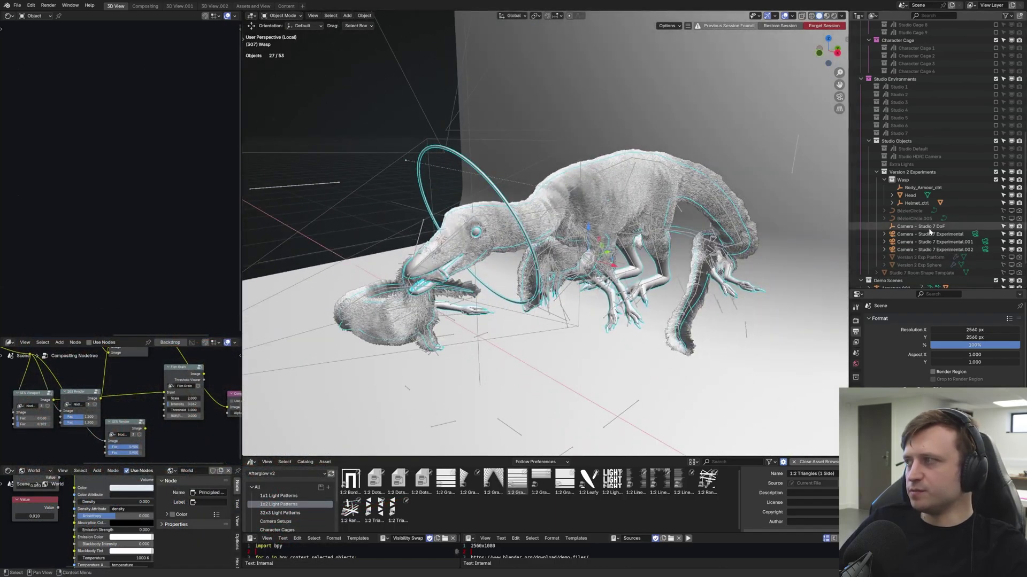
pyautogui.scroll(-3, 979, 252)
pyautogui.click(996, 242)
# Step: Frame the wasp bust from the front and switch the viewport shading to Rendered
pyautogui.moveTo(641, 257); pyautogui.dragTo(512, 226, button='middle')
pyautogui.scroll(5, 640, 237)
pyautogui.scroll(3, 671, 227)
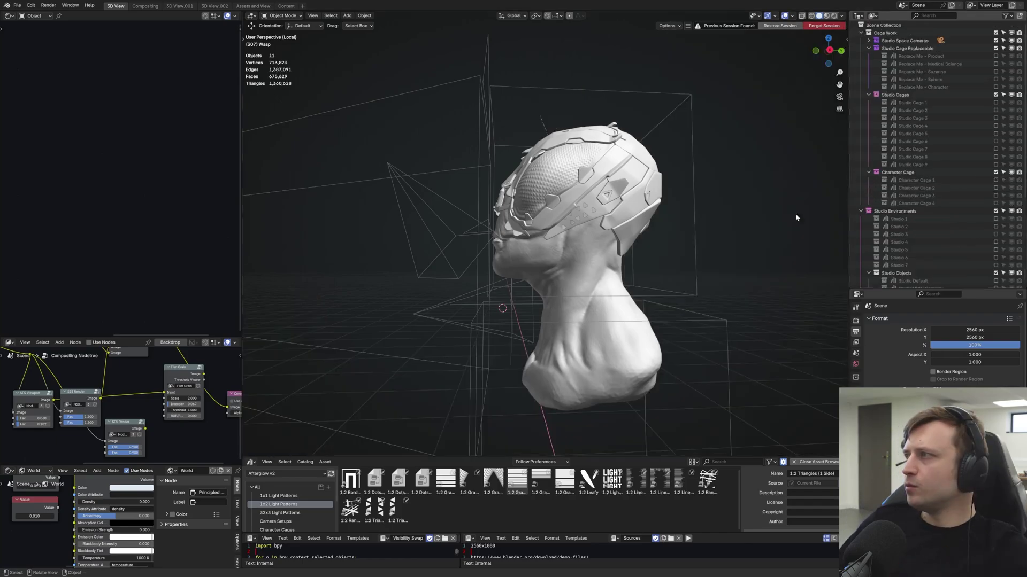
pyautogui.moveTo(518, 240); pyautogui.dragTo(596, 250, button='middle')
pyautogui.scroll(1, 508, 310)
pyautogui.keyDown('shift'); pyautogui.moveTo(467, 311); pyautogui.dragTo(508, 307, button='middle'); pyautogui.keyUp('shift')
pyautogui.press('z')
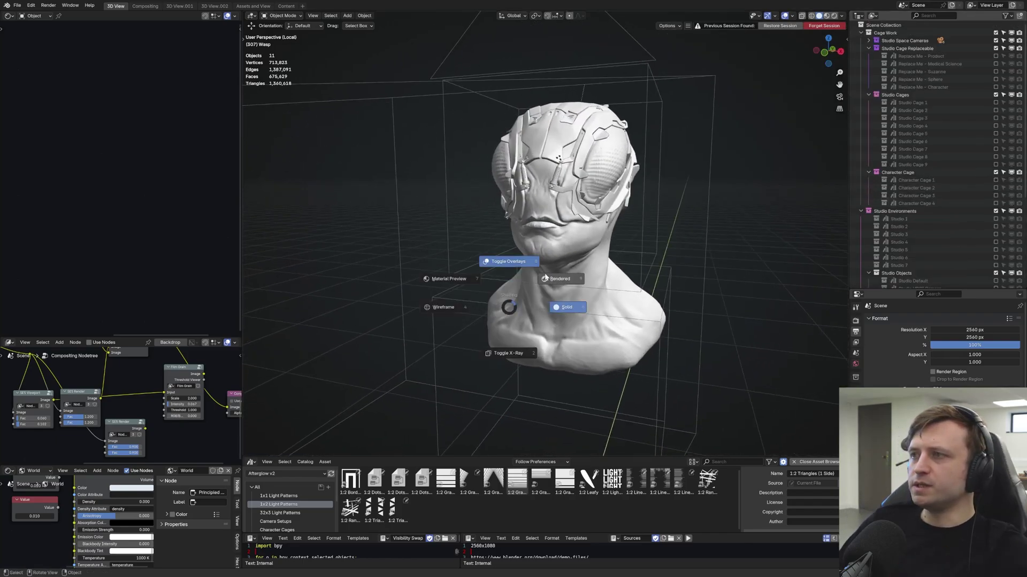
pyautogui.press('9')
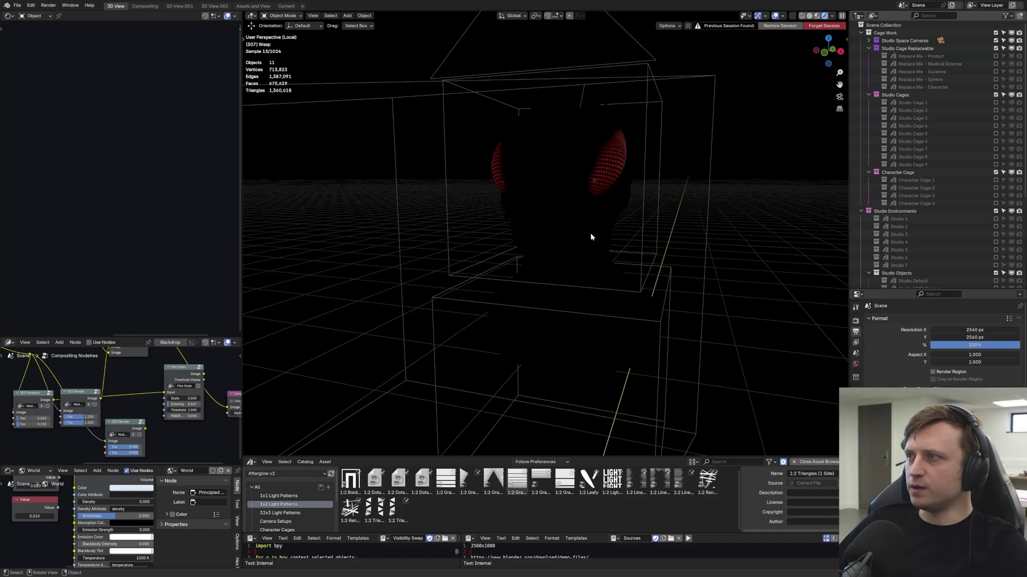
# Step: Add a point light to the scene to illuminate the bust
pyautogui.moveTo(591, 236); pyautogui.dragTo(538, 238, button='middle')
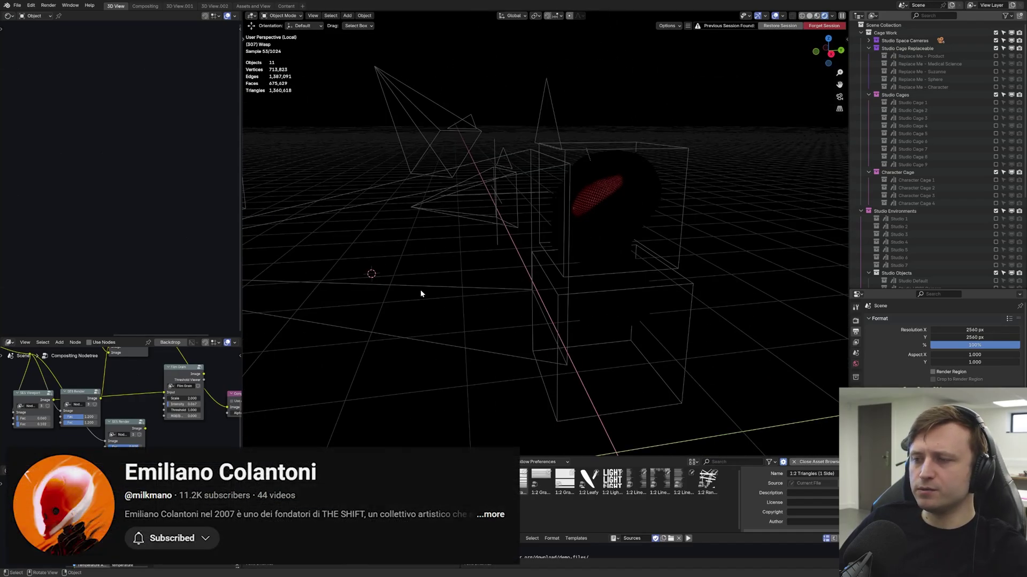
pyautogui.moveTo(444, 277); pyautogui.dragTo(441, 259, button='middle')
pyautogui.hotkey('shift', 'a')
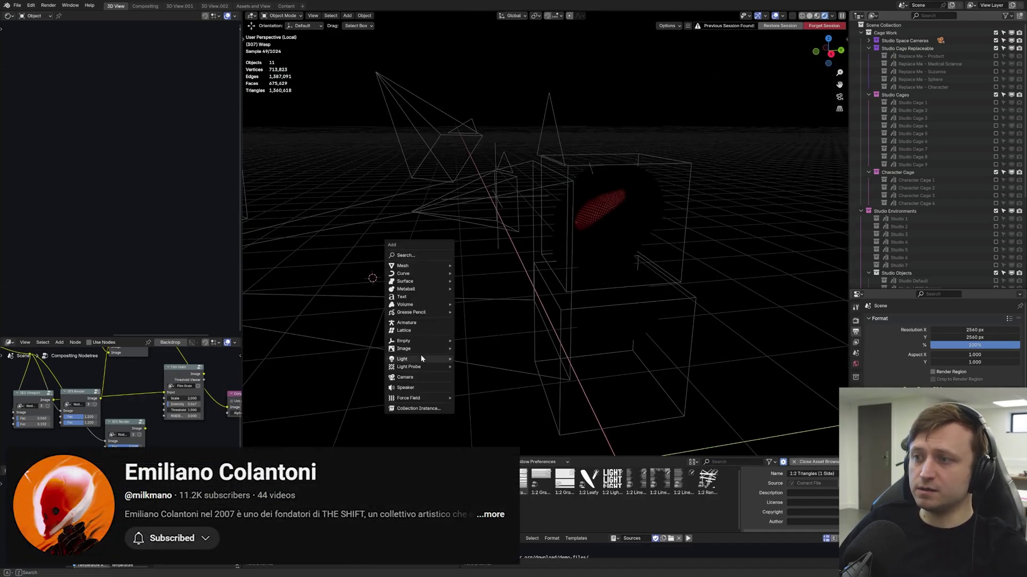
pyautogui.moveTo(421, 358)
pyautogui.click(471, 359)
pyautogui.moveTo(406, 320); pyautogui.dragTo(518, 231, button='middle')
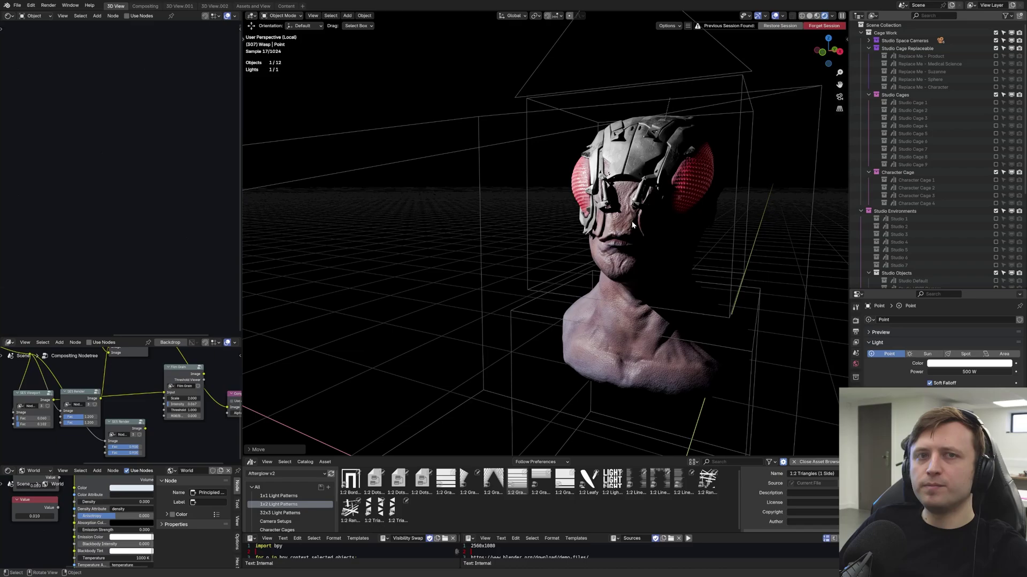
# Step: Enlarge the 3D viewport by shrinking the asset browser below it, keeping the bust in view
pyautogui.keyDown('alt'); pyautogui.middleClick(631, 224); pyautogui.keyUp('alt')
pyautogui.scroll(2, 624, 229)
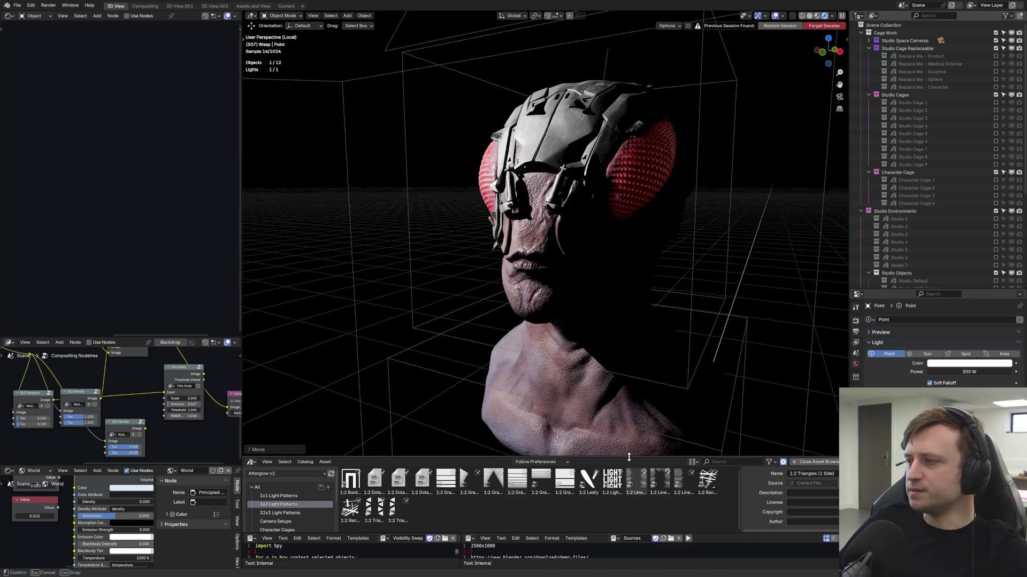
pyautogui.moveTo(629, 458); pyautogui.dragTo(629, 502)
pyautogui.moveTo(496, 364); pyautogui.dragTo(536, 302, button='middle')
pyautogui.scroll(-2, 536, 303)
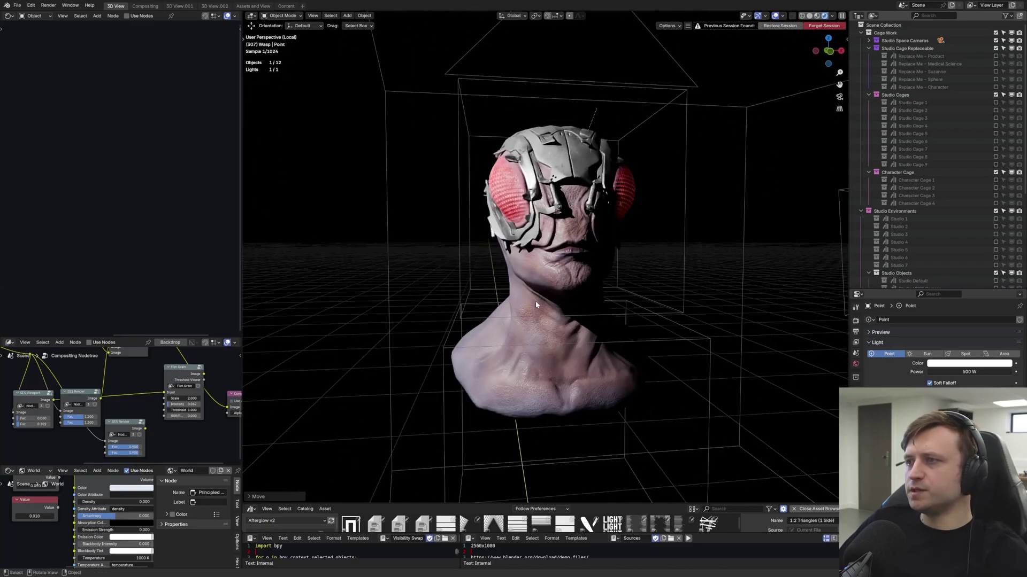
# Step: Move the point light about 1.3 m to the side so it lights the front of the bust
pyautogui.press('g')
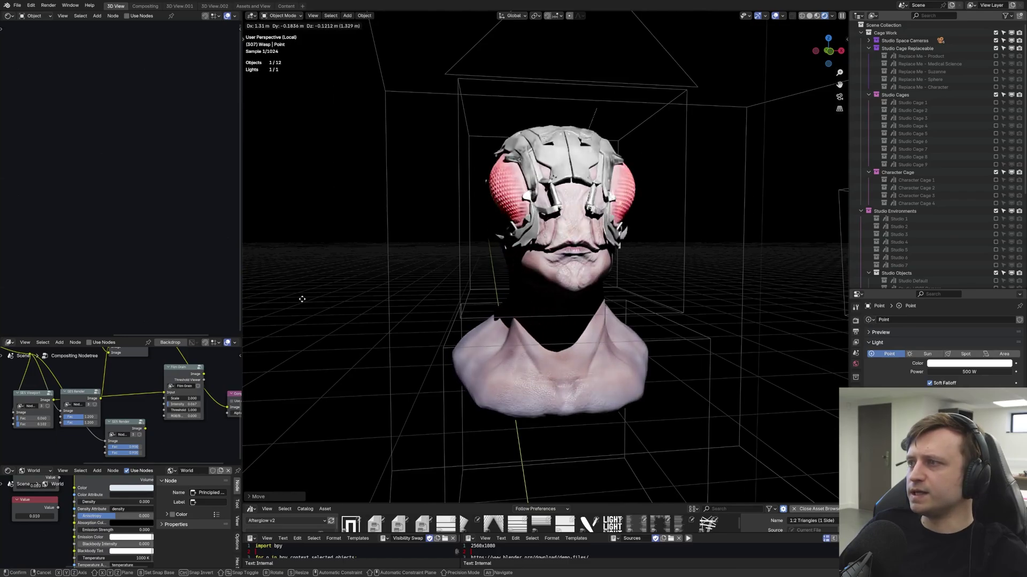
pyautogui.click(302, 299)
pyautogui.moveTo(454, 272); pyautogui.dragTo(534, 278, button='middle')
pyautogui.scroll(2, 533, 278)
# Step: Select the helmet and examine its Metal_parts material and shader nodes
pyautogui.click(439, 240)
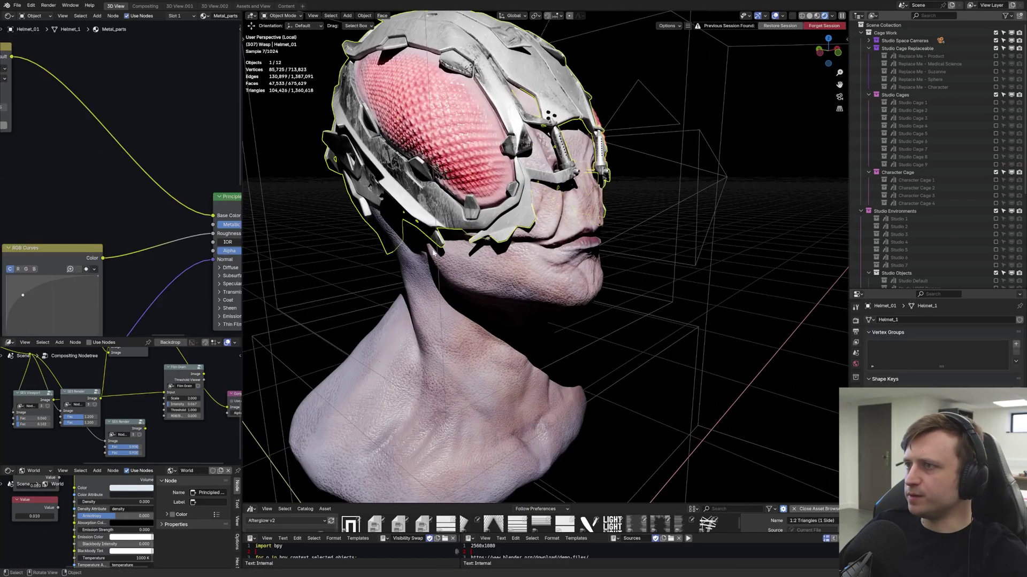
pyautogui.scroll(-2, 435, 252)
pyautogui.click(855, 364)
pyautogui.scroll(-10, 103, 215)
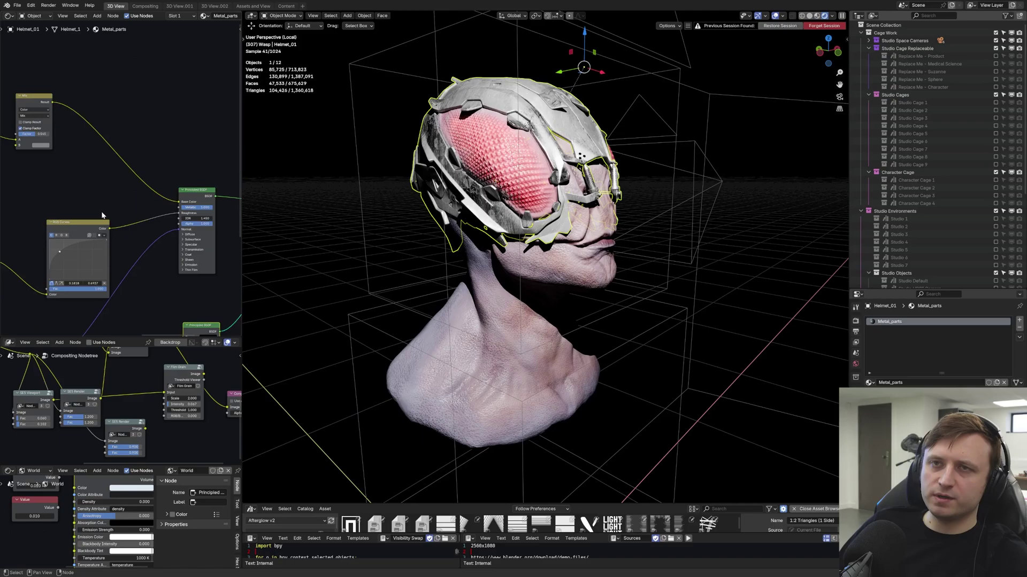
pyautogui.moveTo(103, 216); pyautogui.dragTo(91, 168, button='middle')
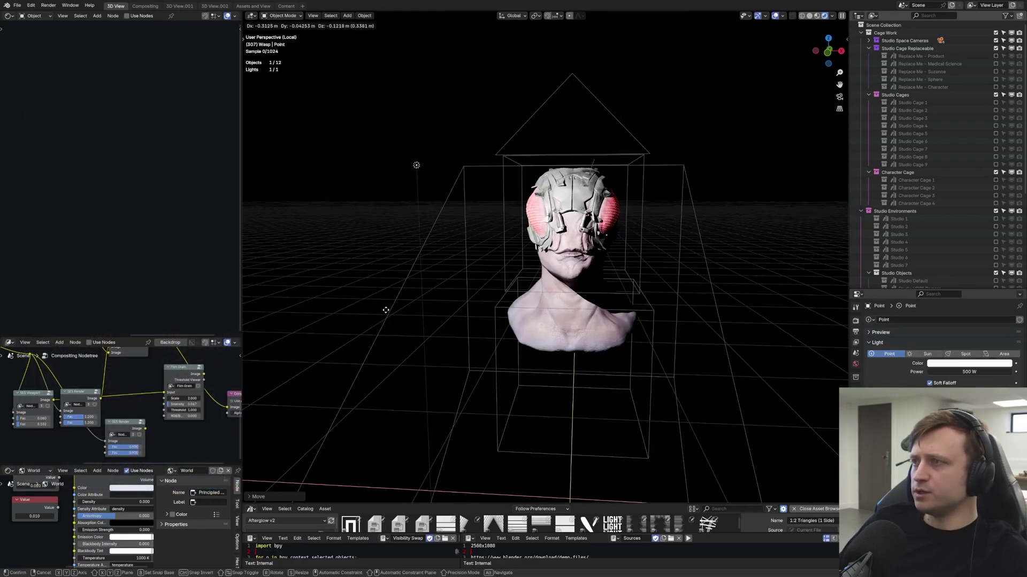
# Step: Reposition the point light to the side of the bust and delete it
pyautogui.click(393, 307)
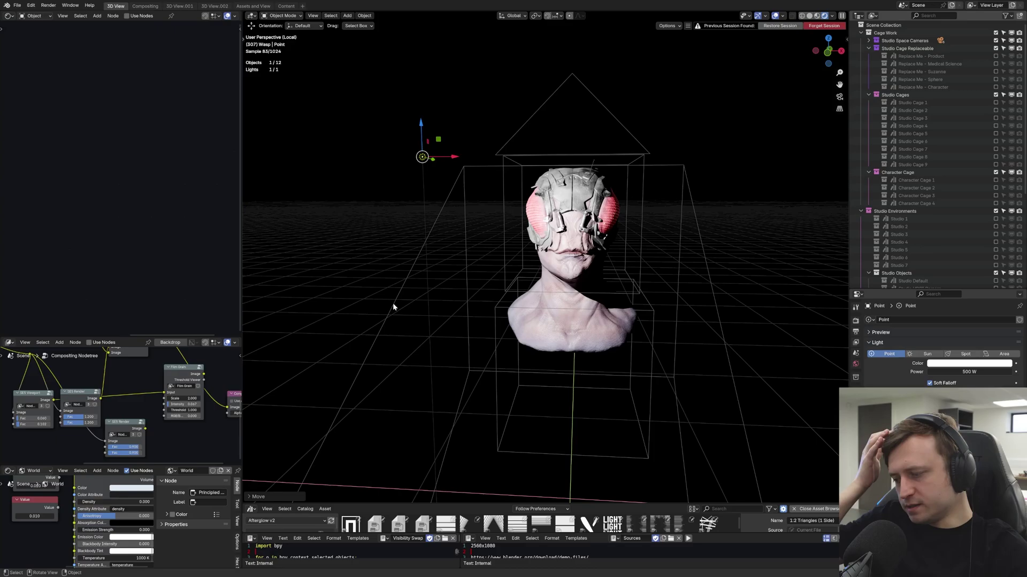
pyautogui.press('Delete')
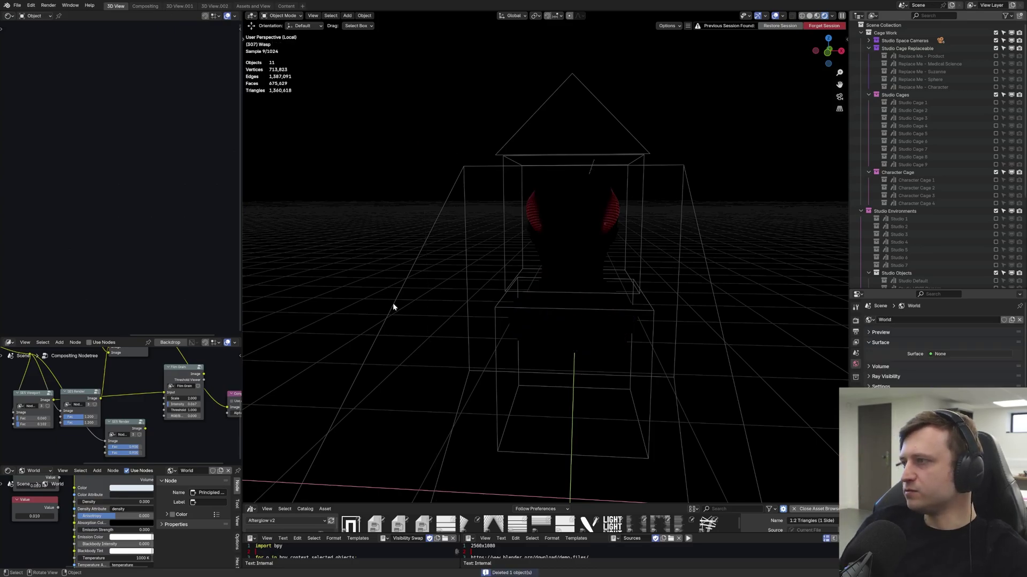
# Step: Include the Studio Cage 9 collection in the view layer to light the bust
pyautogui.moveTo(748, 233); pyautogui.dragTo(713, 235, button='middle')
pyautogui.scroll(1, 712, 236)
pyautogui.click(995, 165)
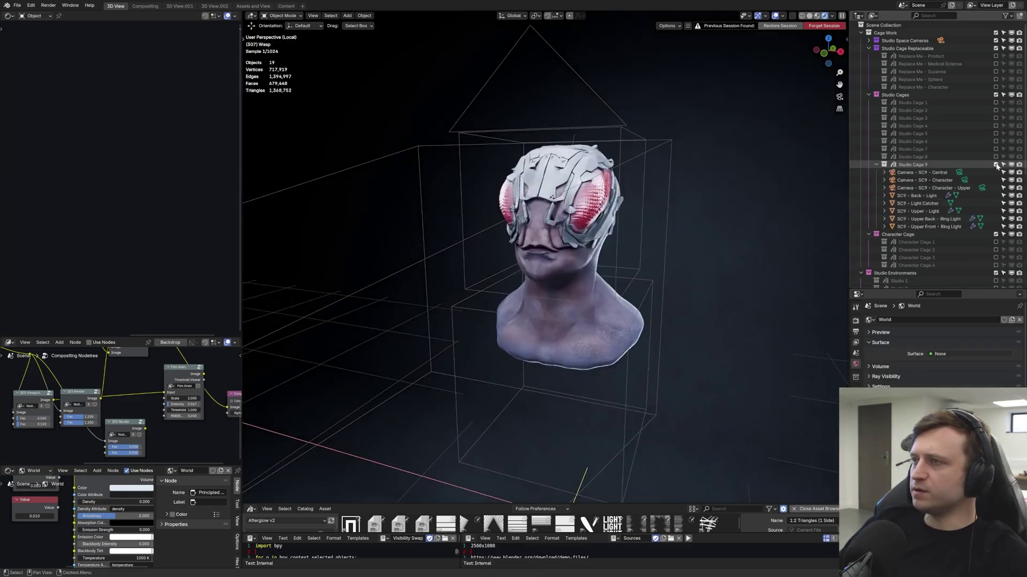
pyautogui.moveTo(582, 322); pyautogui.dragTo(591, 298, button='middle')
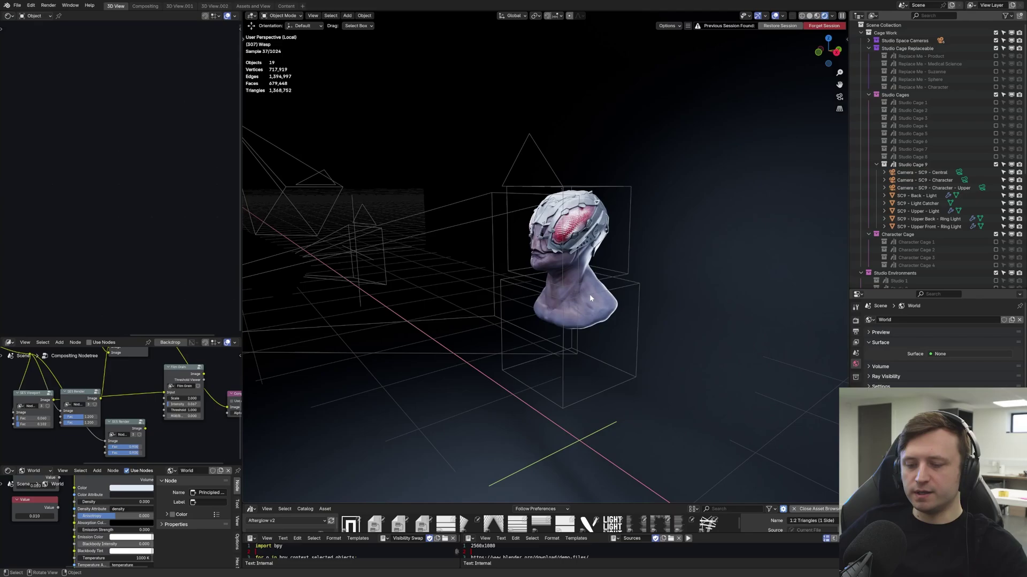
# Step: Examine the layout of the Studio Cage 9 lights in Solid shading and return to Rendered shading
pyautogui.press('z')
pyautogui.press('6')
pyautogui.scroll(-4, 575, 336)
pyautogui.moveTo(575, 335)
pyautogui.mouseDown(button='middle')
pyautogui.moveTo(540, 336)
pyautogui.moveTo(595, 339)
pyautogui.moveTo(531, 226)
pyautogui.mouseUp(button='middle')
pyautogui.scroll(2, 564, 335)
pyautogui.press('z')
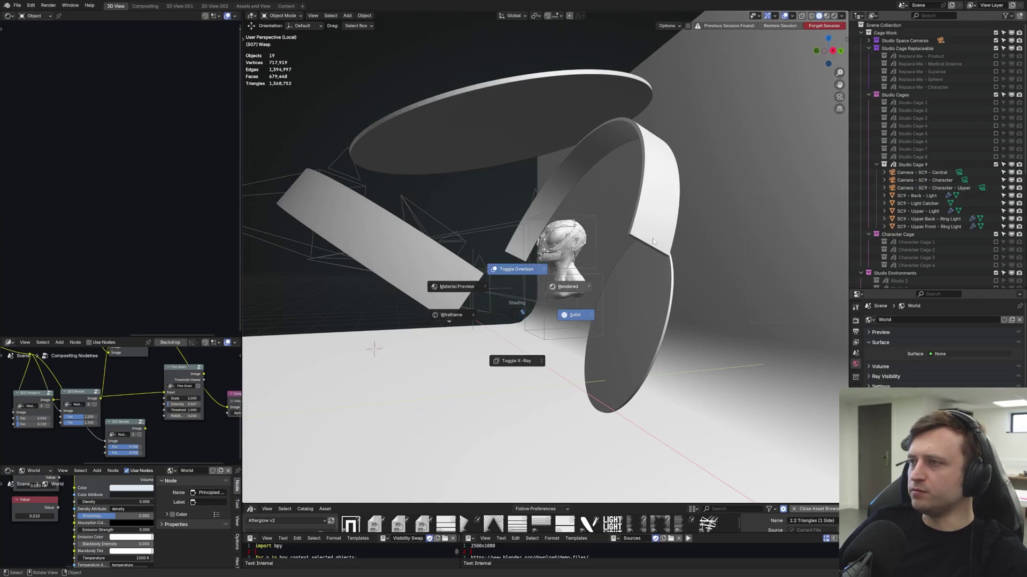
pyautogui.click(614, 264)
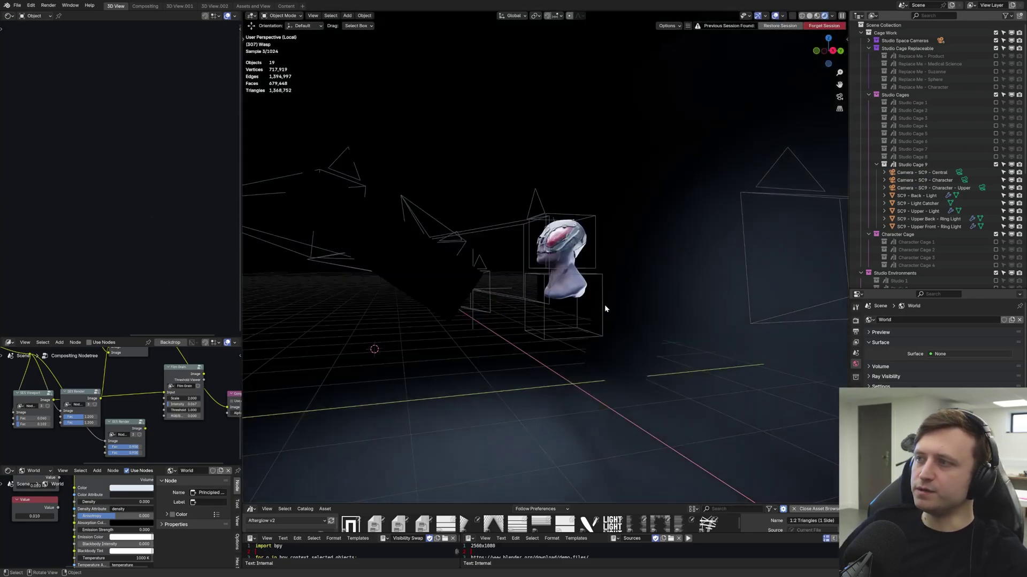
# Step: View the bust through the camera with overlays hidden, and show the overlays again
pyautogui.press('KP_0')
pyautogui.hotkey('shift', 'alt', 'z')
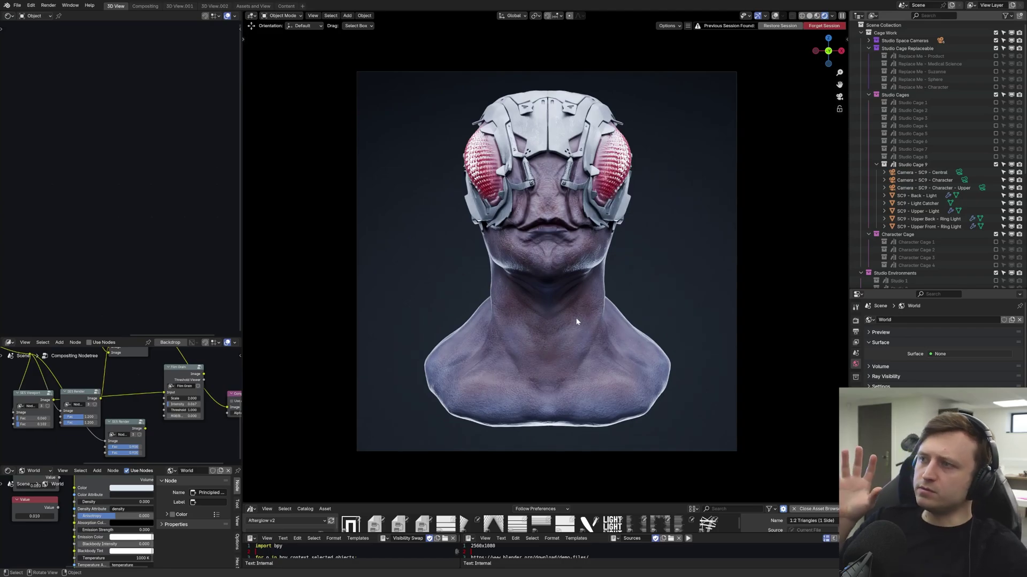
pyautogui.hotkey('shift', 'alt', 'z')
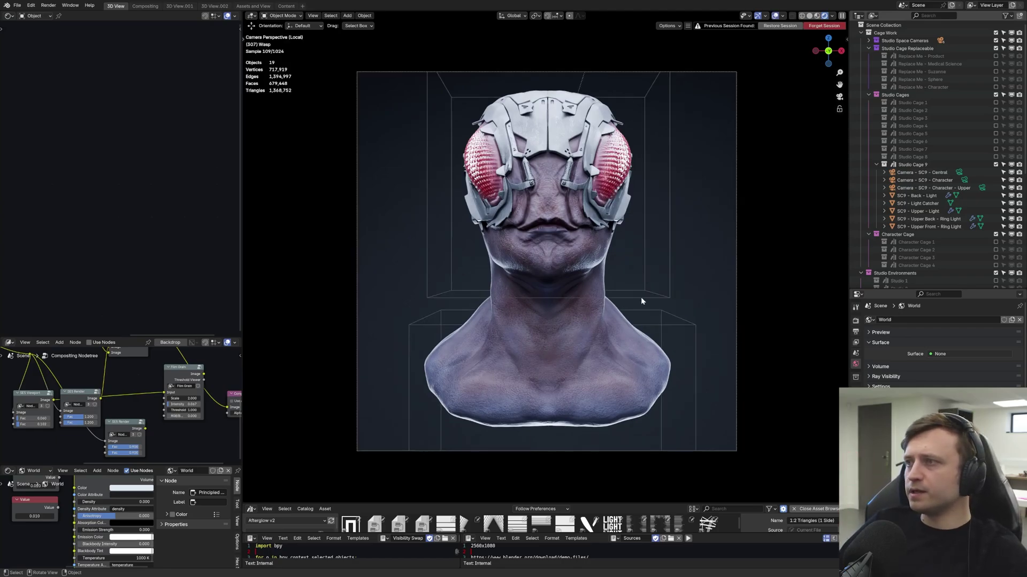
# Step: Replace Studio Cage 9 with Studio Cages 7, 4 and 1 in turn to compare their lighting, excluding each again
pyautogui.keyDown('ctrl'); pyautogui.click(995, 148); pyautogui.keyUp('ctrl')
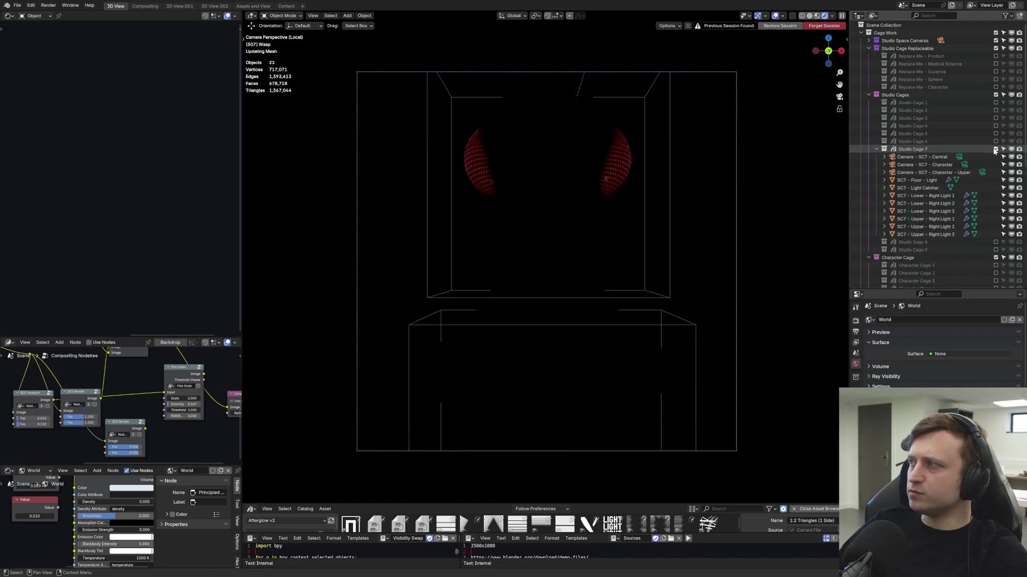
pyautogui.click(995, 150)
pyautogui.click(995, 126)
pyautogui.click(995, 126)
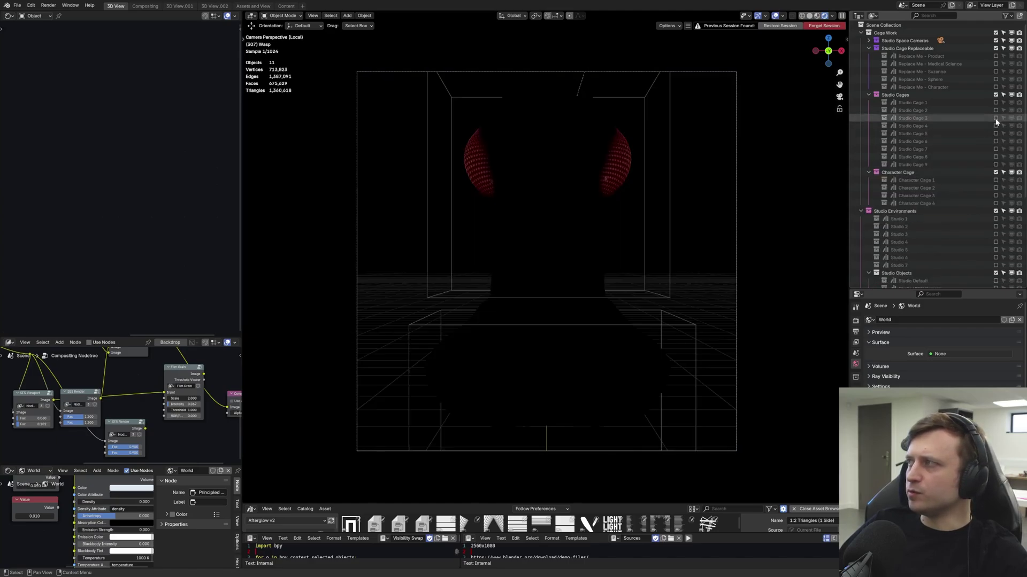
pyautogui.click(994, 102)
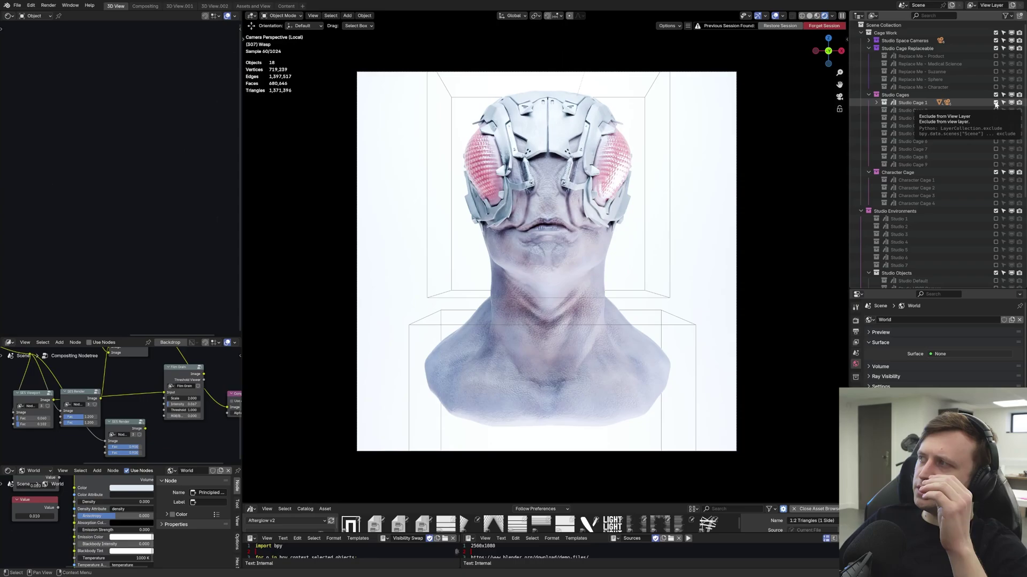
pyautogui.click(995, 103)
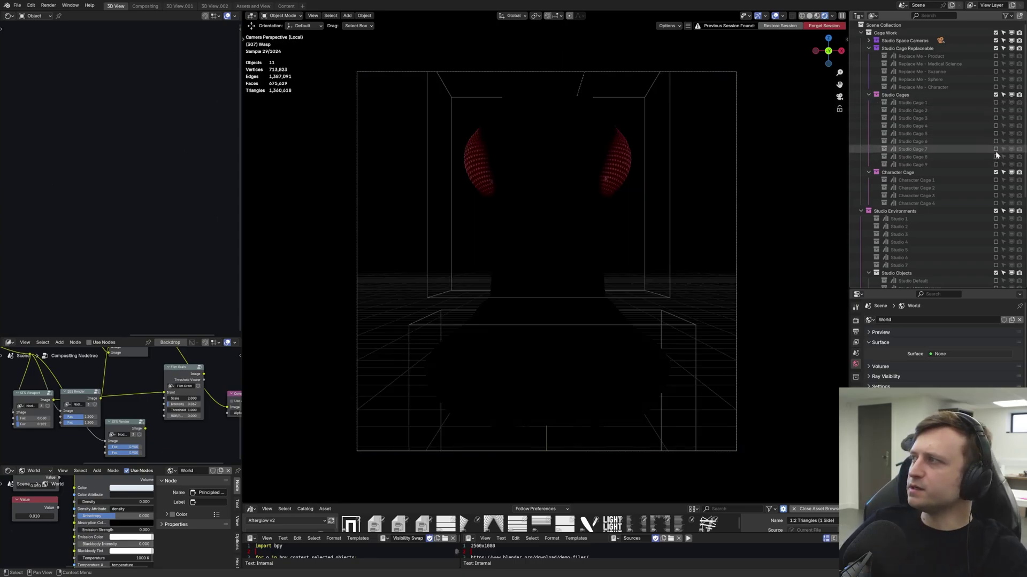
# Step: Include the Studio Cage 8 collection and view its lighting on the bust from an angle with overlays hidden
pyautogui.click(995, 156)
pyautogui.moveTo(661, 249); pyautogui.dragTo(638, 259, button='middle')
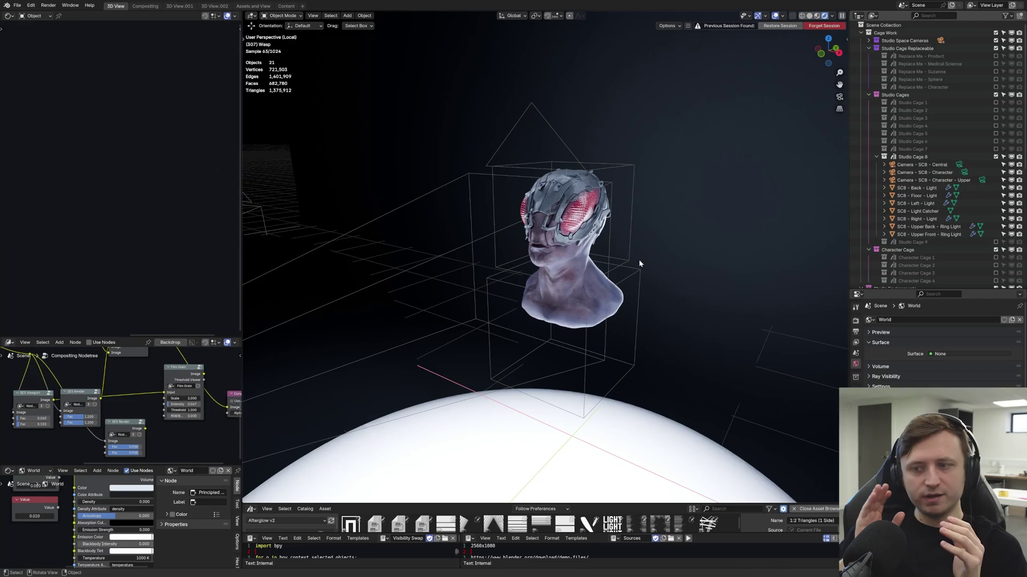
pyautogui.hotkey('shift', 'alt', 'z')
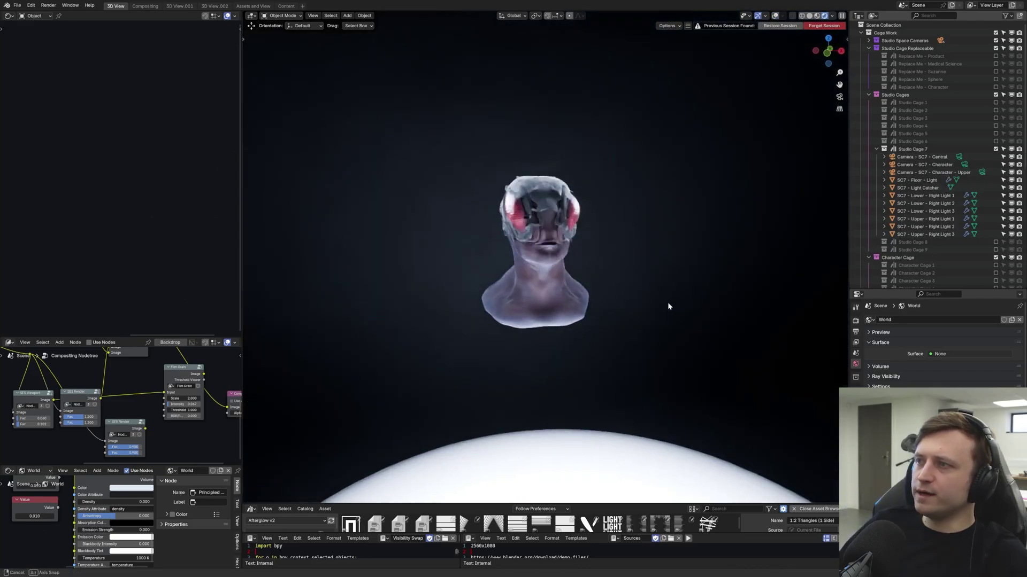
# Step: Examine the Studio Cage 7 light strips in Solid shading and return to the Rendered camera view
pyautogui.press('z')
pyautogui.click(736, 306)
pyautogui.moveTo(736, 305)
pyautogui.mouseDown(button='middle')
pyautogui.moveTo(663, 309)
pyautogui.moveTo(717, 292)
pyautogui.mouseUp(button='middle')
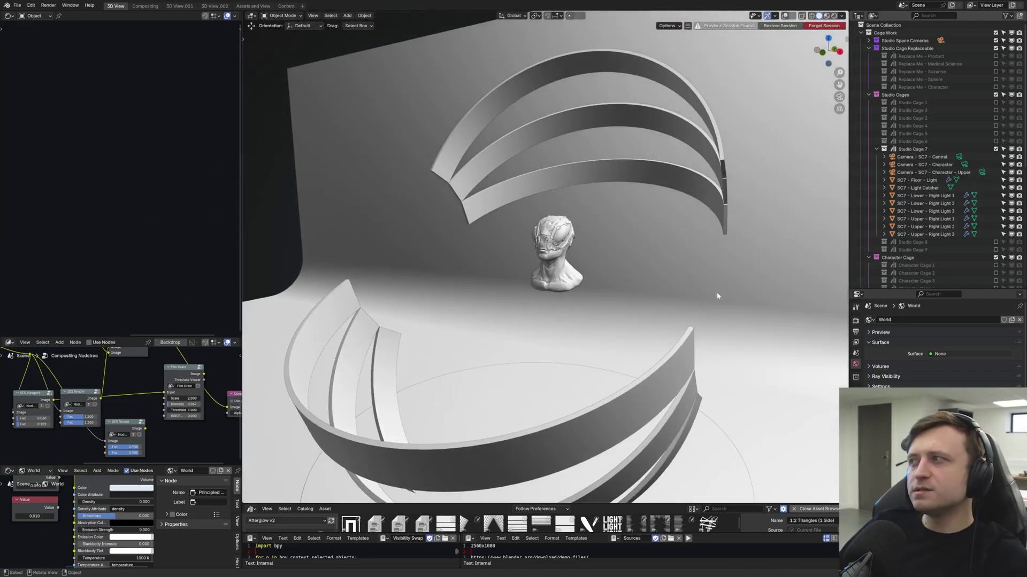
pyautogui.press('z')
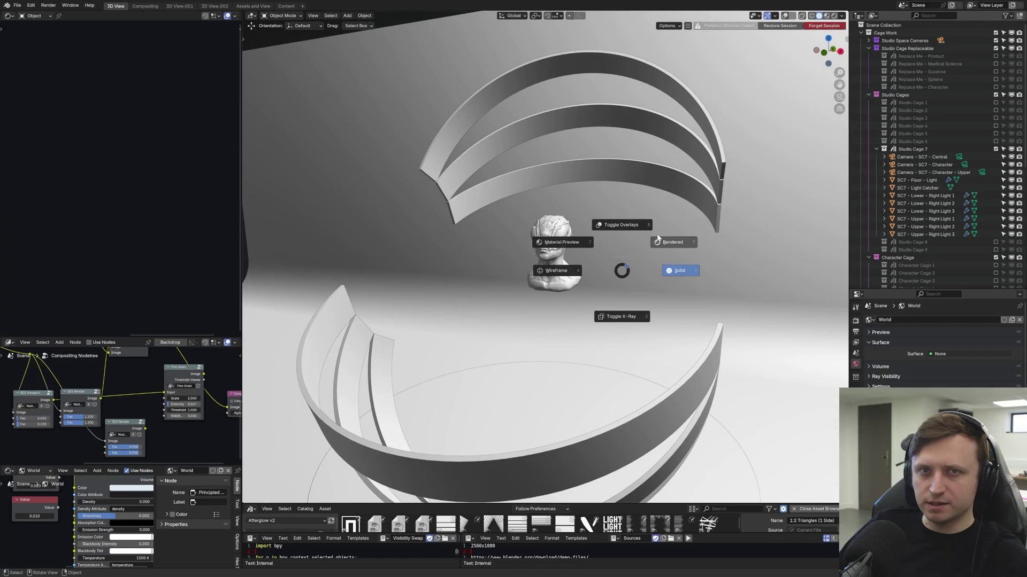
pyautogui.click(715, 183)
pyautogui.press('KP_0')
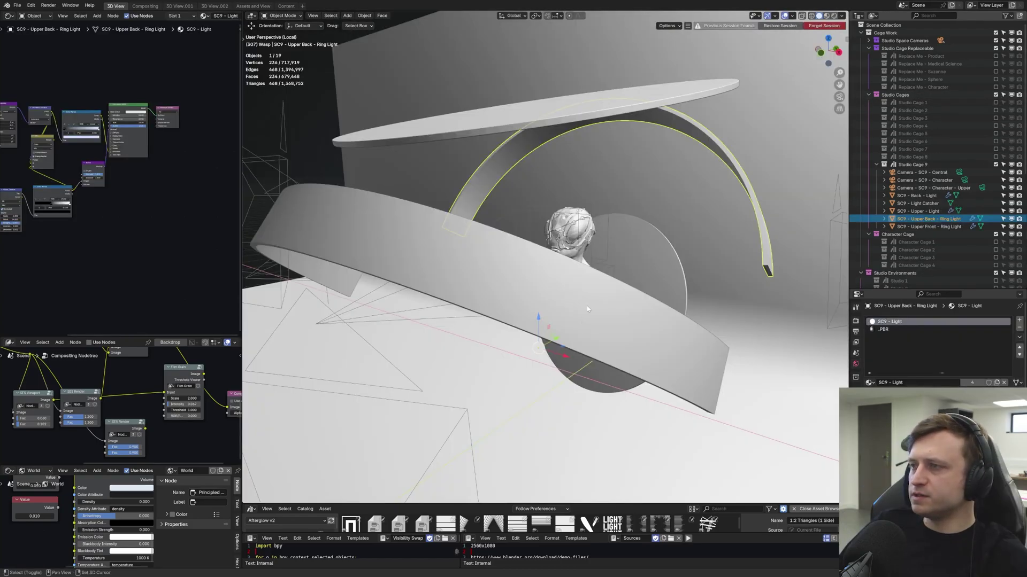
# Step: Add the Studio Cage 9 upper front ring light to the selection with the upper back ring light
pyautogui.keyDown('shift'); pyautogui.click(587, 309); pyautogui.keyUp('shift')
pyautogui.moveTo(587, 309); pyautogui.dragTo(564, 300, button='middle')
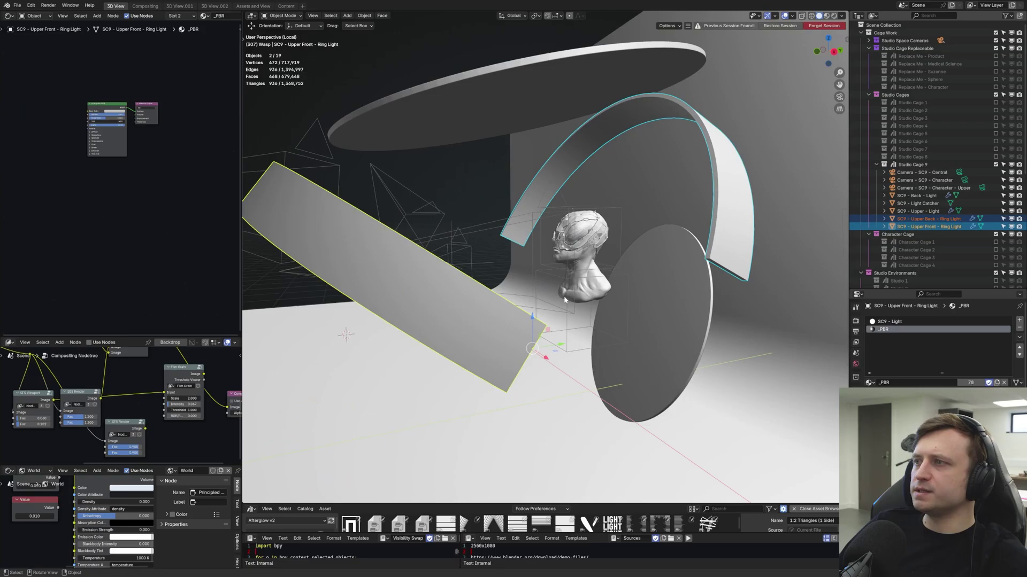
# Step: Open the SC9 - Light material and the upper back ring light's visibility settings, and display the scene in Rendered shading
pyautogui.click(898, 323)
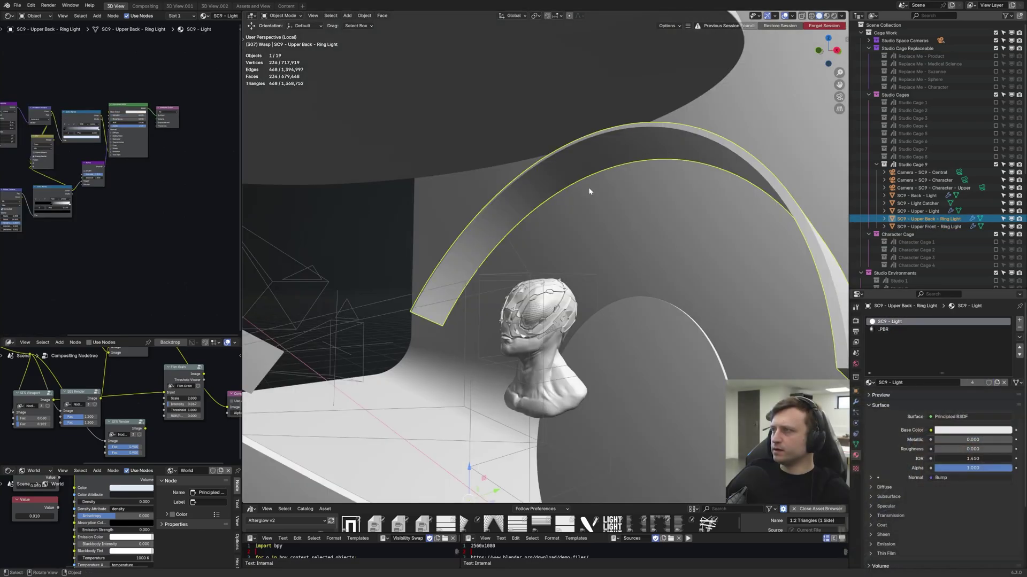
pyautogui.click(856, 392)
pyautogui.scroll(-5, 925, 449)
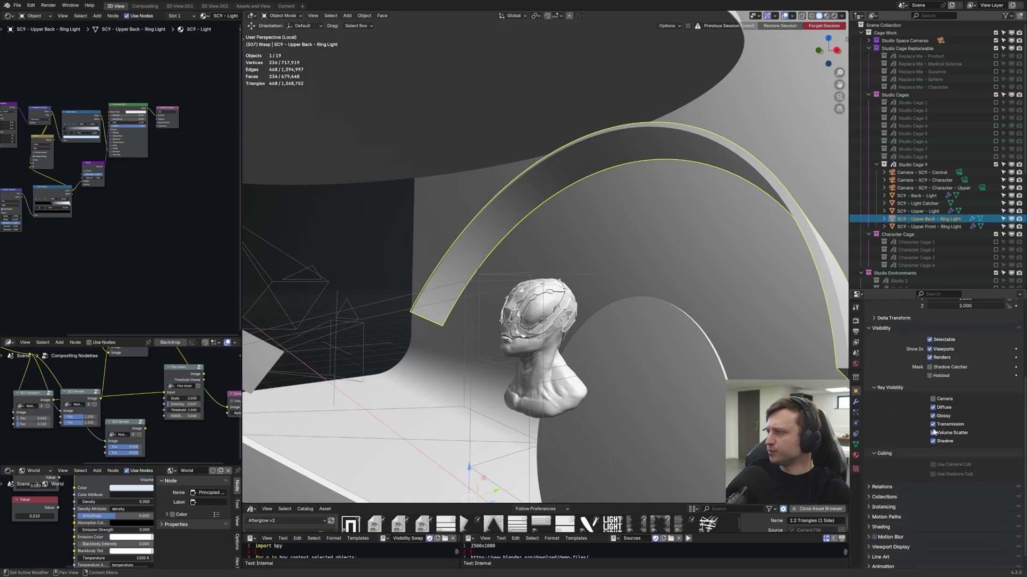
pyautogui.press('z')
pyautogui.click(663, 371)
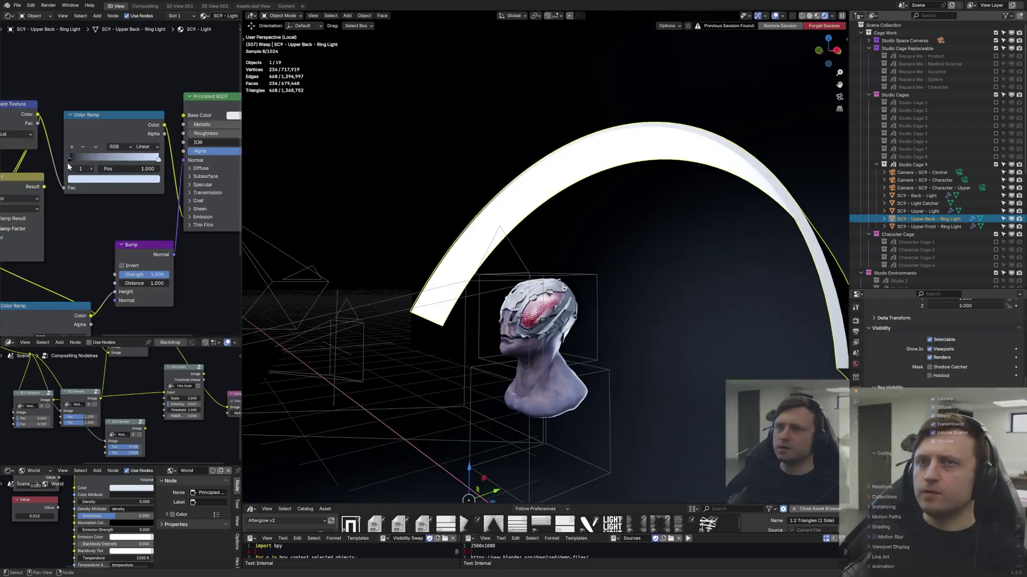
# Step: Try several positions for the ring light Color Ramp's black stop, ending at 0.450 while viewing through the camera
pyautogui.moveTo(120, 158); pyautogui.dragTo(123, 160)
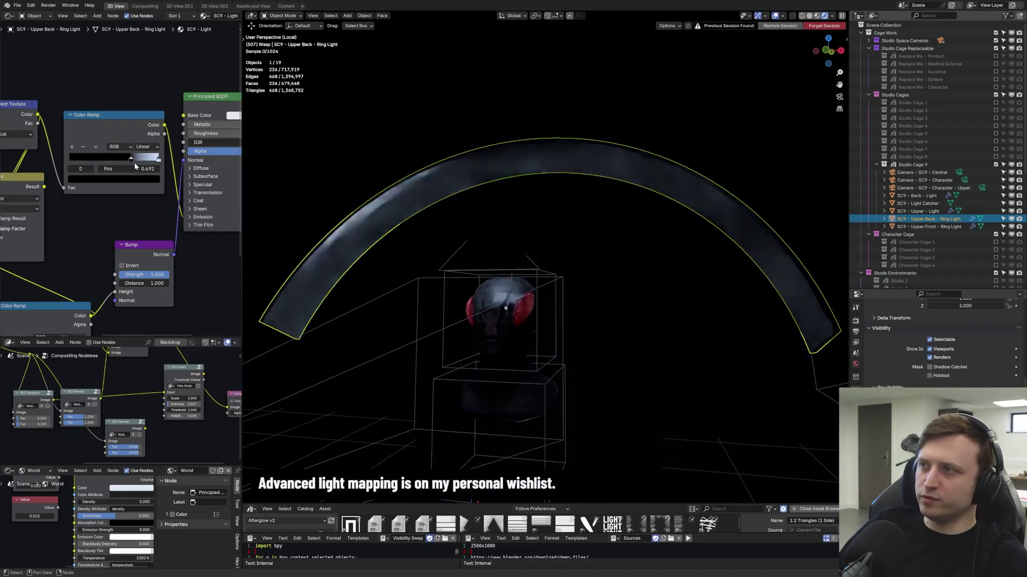
pyautogui.moveTo(374, 230); pyautogui.dragTo(278, 206, button='middle')
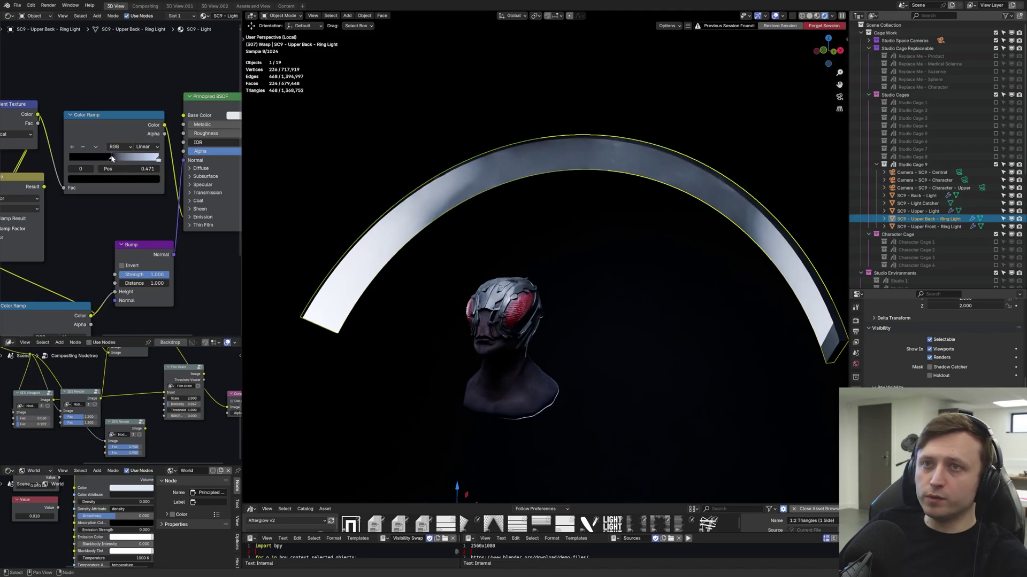
pyautogui.moveTo(111, 159); pyautogui.dragTo(116, 159)
pyautogui.moveTo(443, 298); pyautogui.dragTo(602, 294, button='middle')
pyautogui.press('KP_0')
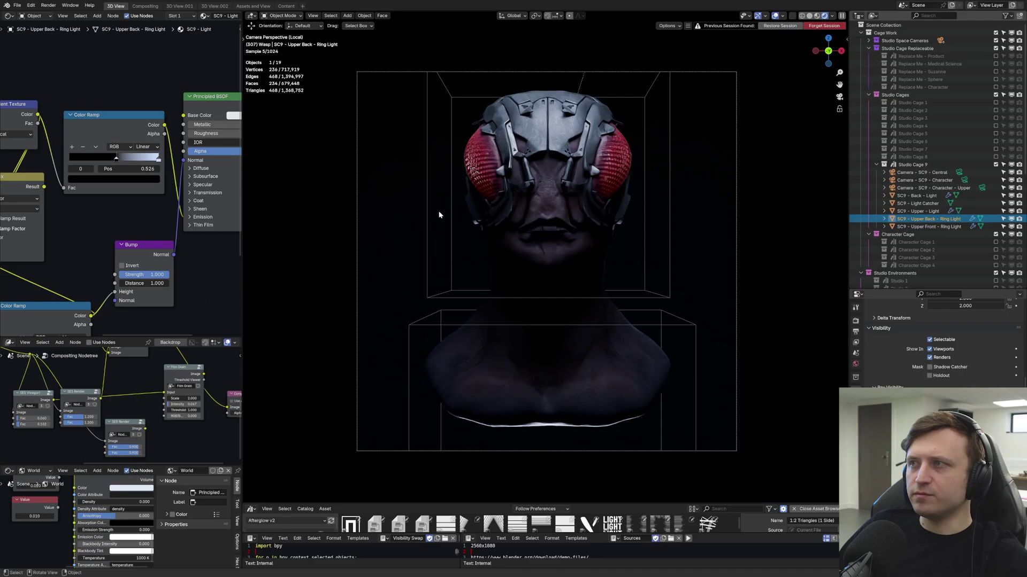
pyautogui.moveTo(116, 159)
pyautogui.mouseDown()
pyautogui.moveTo(74, 159)
pyautogui.moveTo(106, 160)
pyautogui.moveTo(97, 160)
pyautogui.mouseUp()
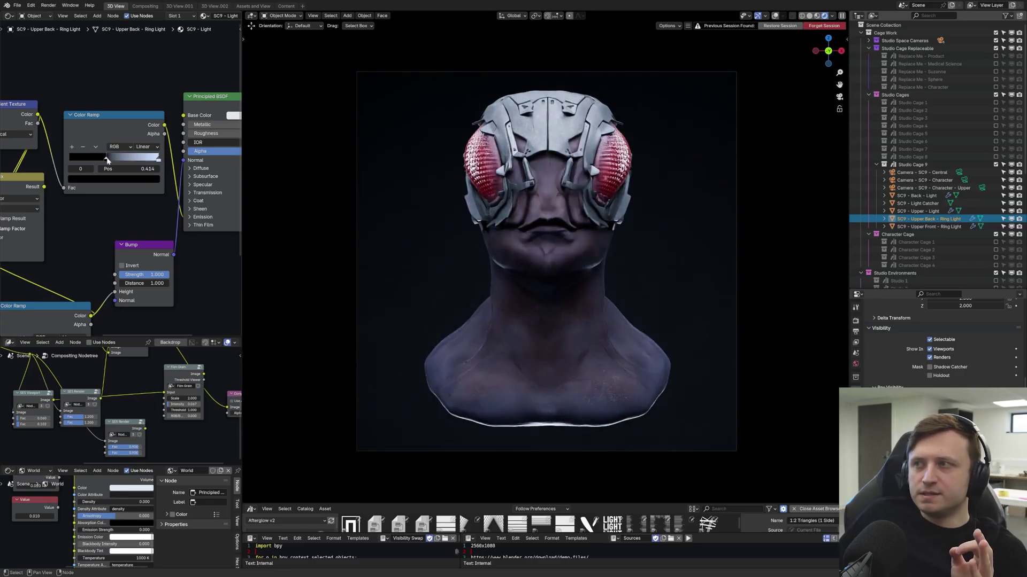
pyautogui.moveTo(98, 160); pyautogui.dragTo(118, 159)
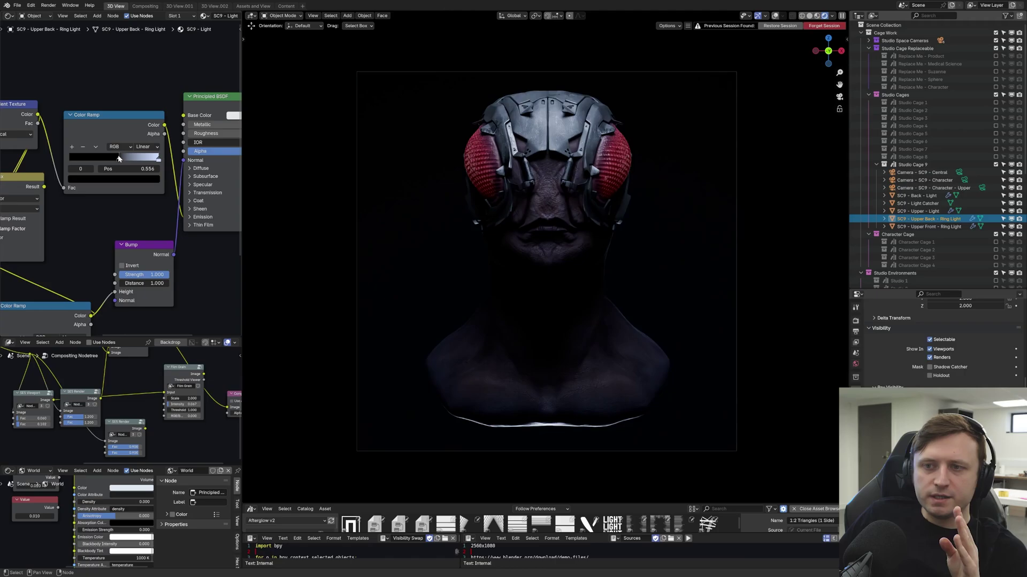
pyautogui.moveTo(117, 159)
pyautogui.mouseDown()
pyautogui.moveTo(93, 160)
pyautogui.moveTo(109, 159)
pyautogui.mouseUp()
# Step: Trackball-rotate the upper back ring light around the bust and disable its camera ray visibility
pyautogui.press('r')
pyautogui.press('r')
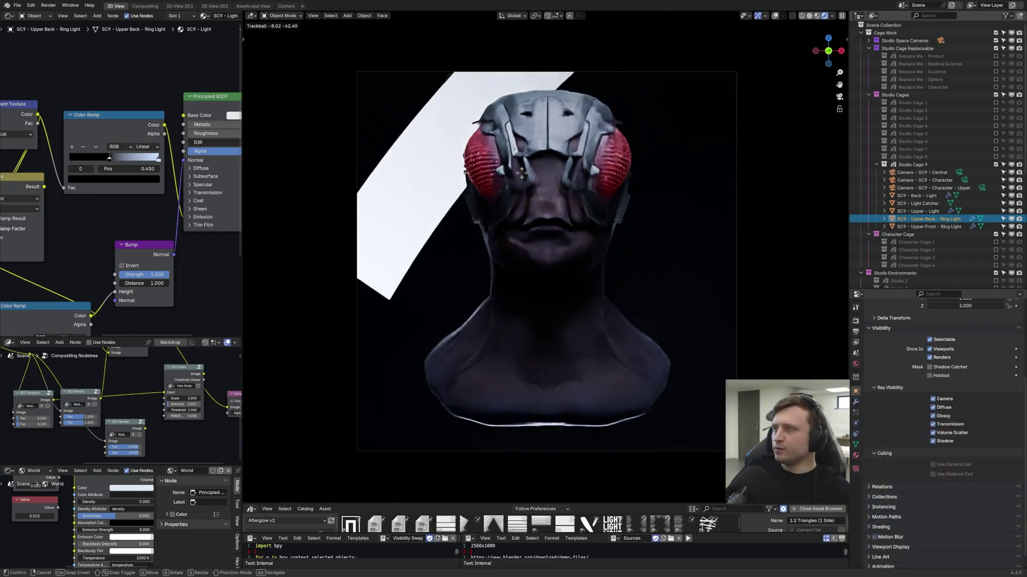
pyautogui.click(532, 182)
pyautogui.click(933, 399)
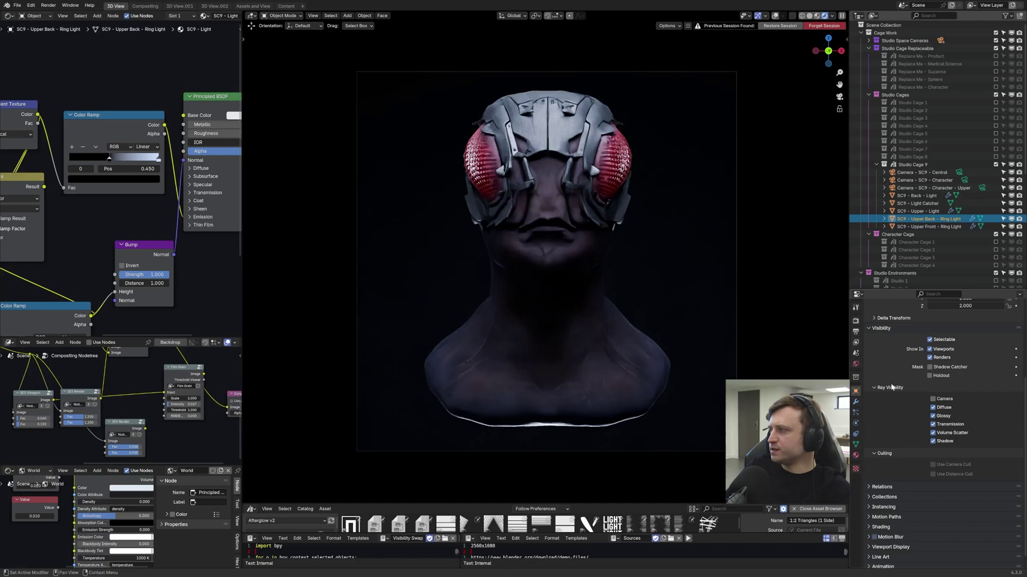
# Step: Reorient the hidden upper back ring light with two more trackball rotations, checking the highlights close up on the face and helmet
pyautogui.press('r')
pyautogui.press('r')
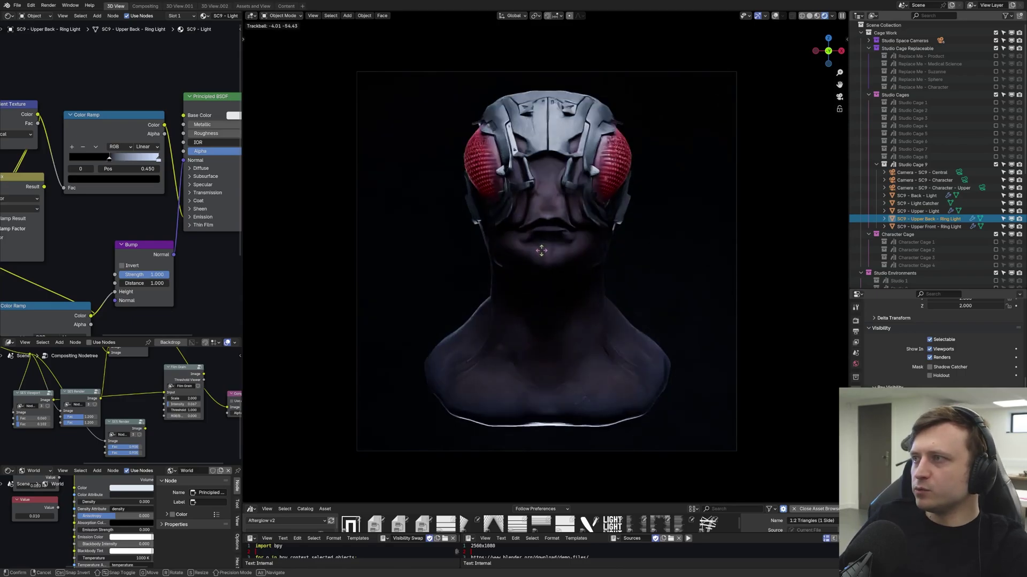
pyautogui.click(559, 249)
pyautogui.scroll(4, 537, 168)
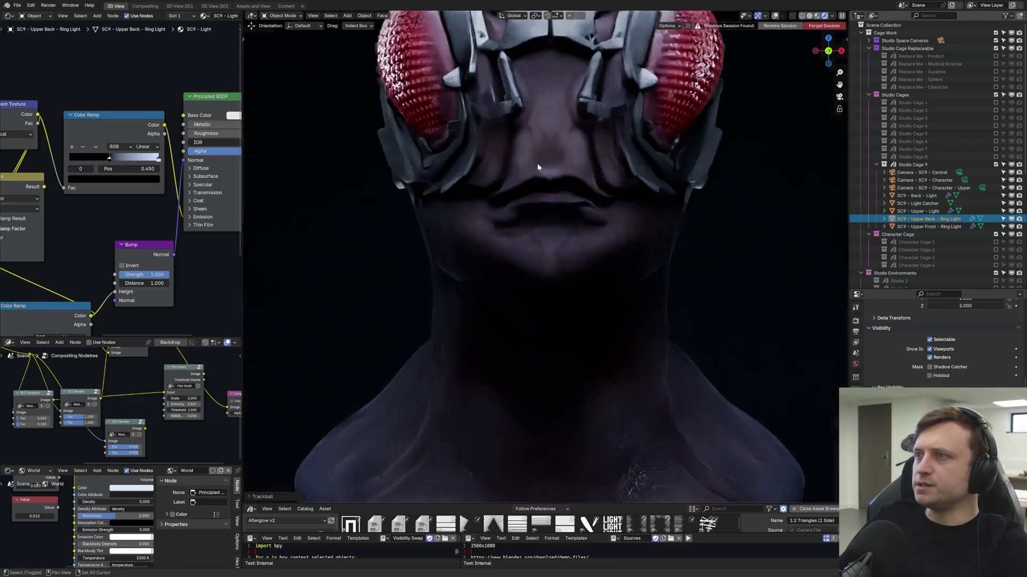
pyautogui.scroll(-5, 537, 163)
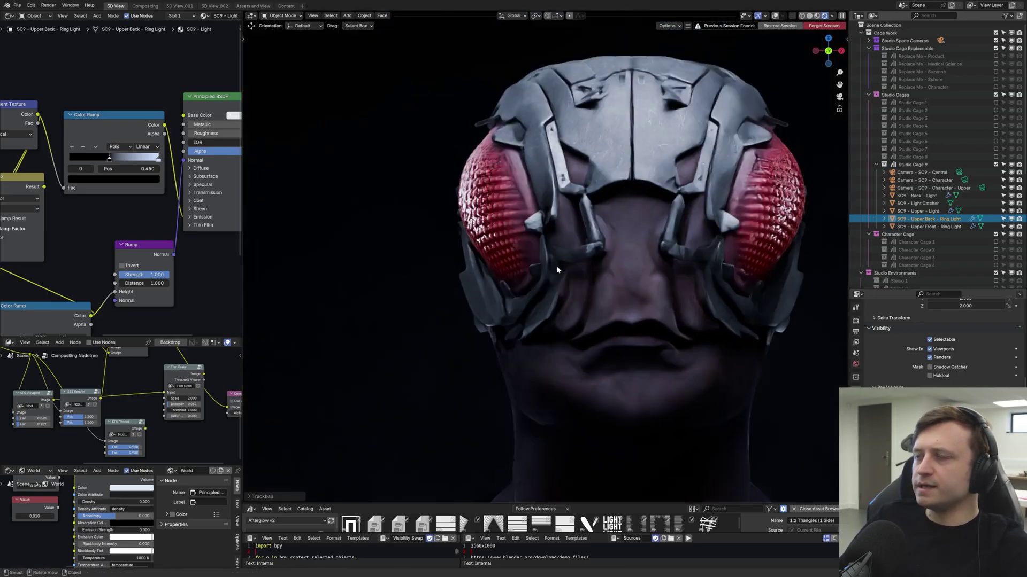
pyautogui.press('r')
pyautogui.press('r')
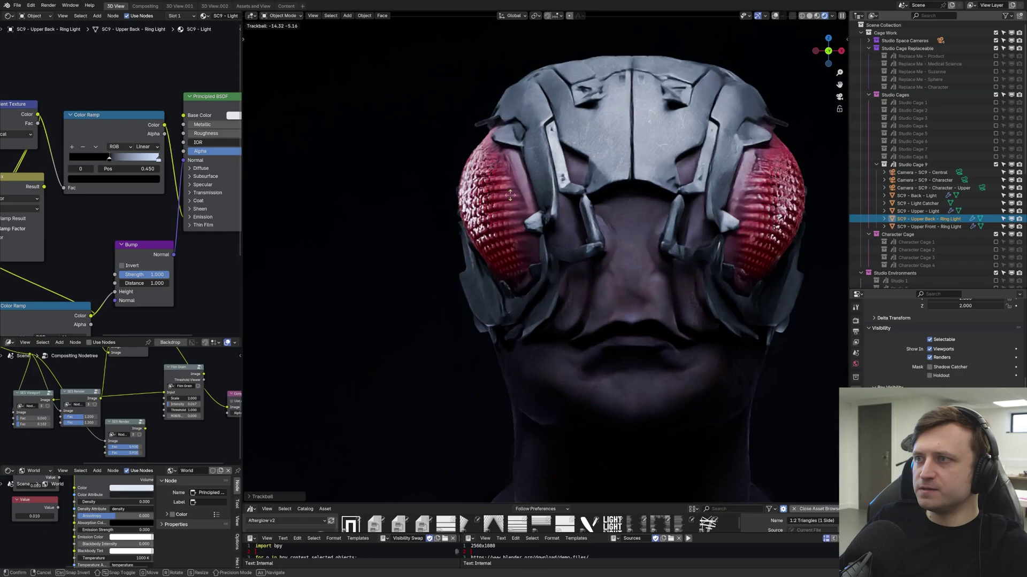
pyautogui.click(514, 204)
# Step: Tint the bright end stop of the ring light's Color Ramp pale red
pyautogui.moveTo(138, 179); pyautogui.dragTo(120, 189, button='middle')
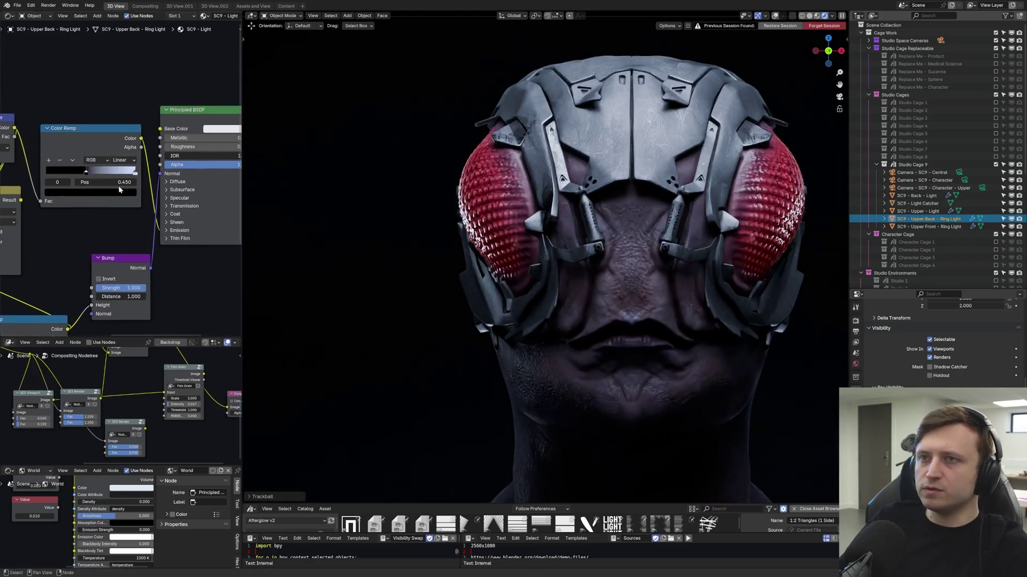
pyautogui.click(120, 192)
pyautogui.moveTo(79, 84); pyautogui.dragTo(76, 99)
pyautogui.press('r')
pyautogui.press('r')
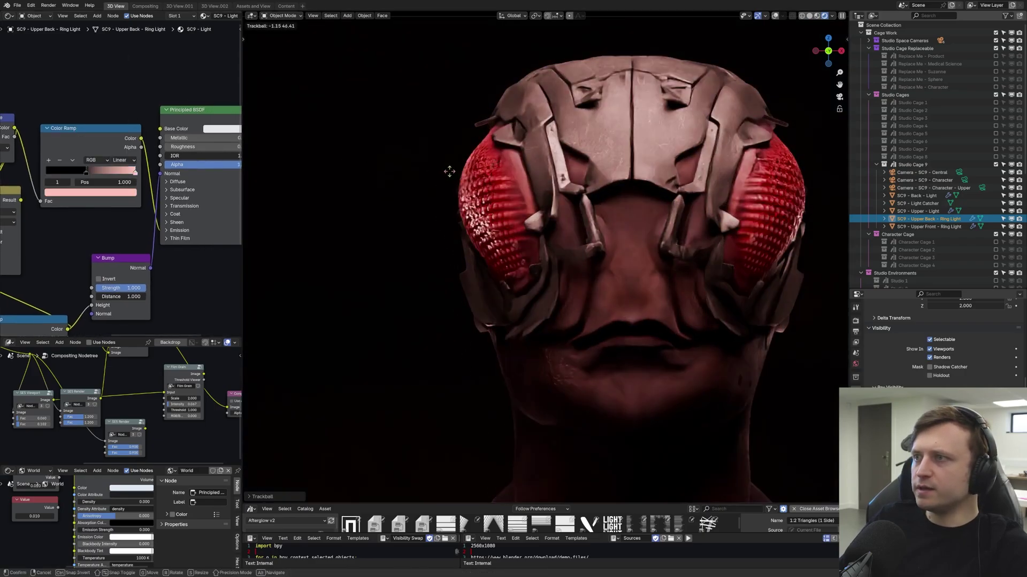
pyautogui.rightClick(449, 171)
# Step: Color one Color Ramp stop deep blue with hue 0.633 and the bright end stop saturated red #FF4843
pyautogui.click(86, 192)
pyautogui.click(115, 83)
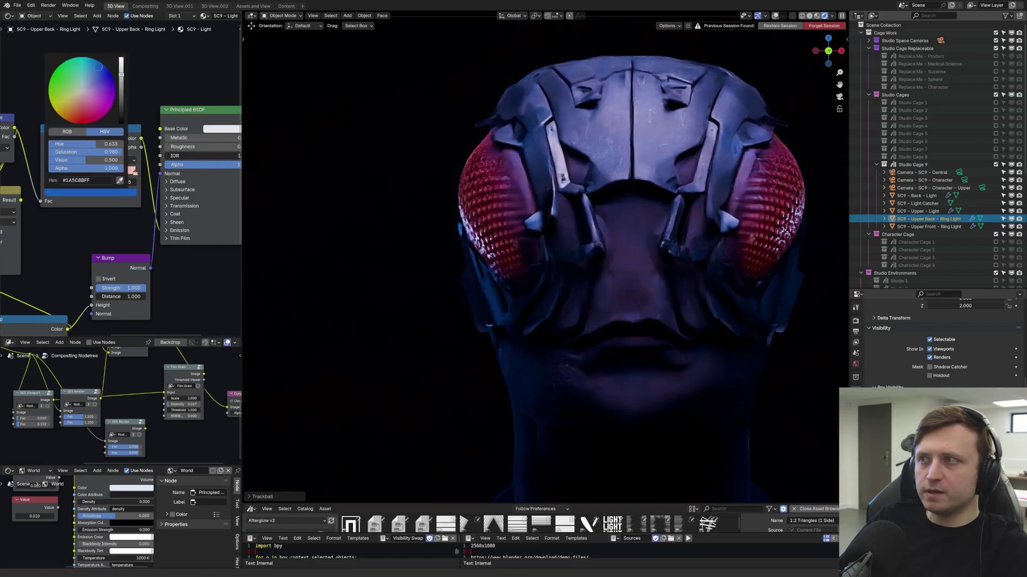
pyautogui.click(131, 171)
pyautogui.click(109, 192)
pyautogui.moveTo(80, 101); pyautogui.dragTo(81, 114)
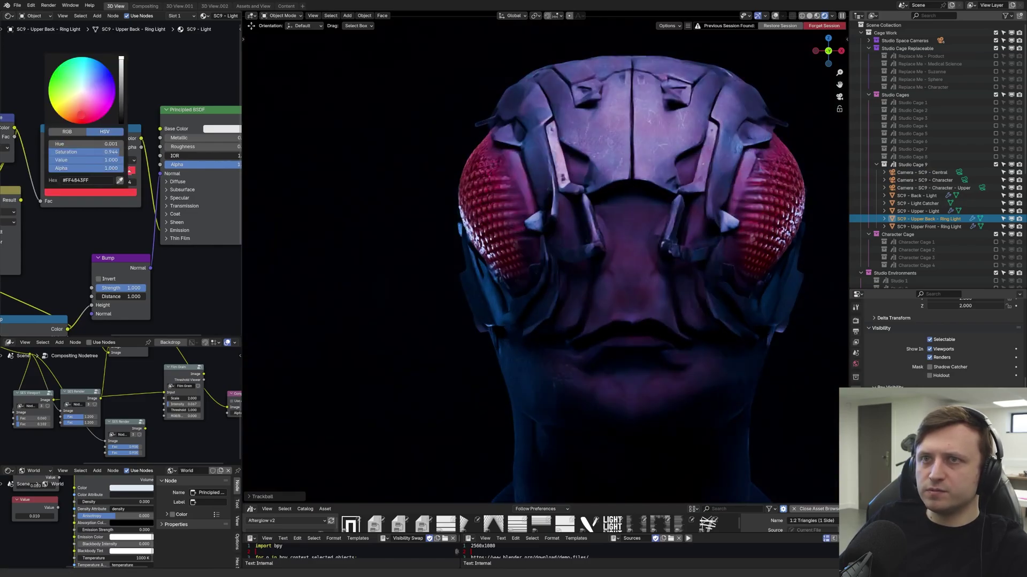
# Step: Add a white Color Ramp stop at position 0.719 beyond the red and adjust the spacing of the neighbouring stops
pyautogui.moveTo(130, 171); pyautogui.dragTo(56, 153)
pyautogui.click(48, 160)
pyautogui.click(113, 192)
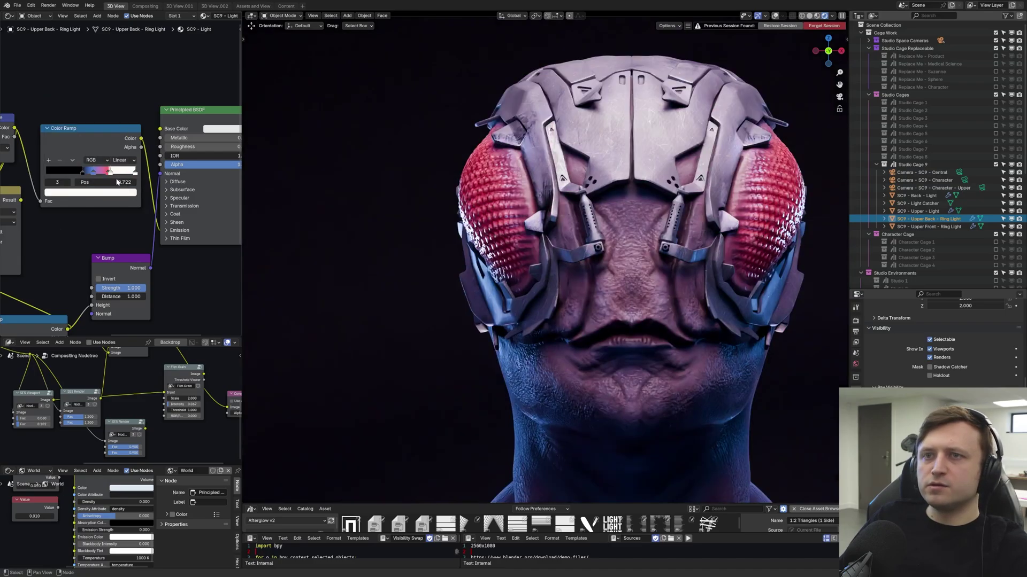
pyautogui.scroll(5, 87, 181)
pyautogui.moveTo(86, 181); pyautogui.dragTo(105, 186, button='middle')
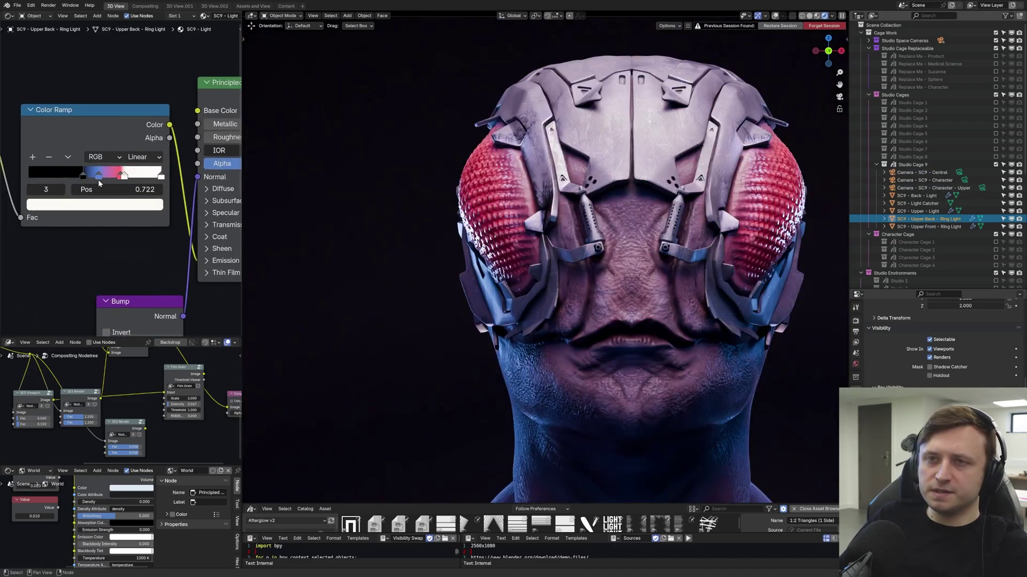
pyautogui.moveTo(84, 175); pyautogui.dragTo(87, 182)
pyautogui.click(123, 175)
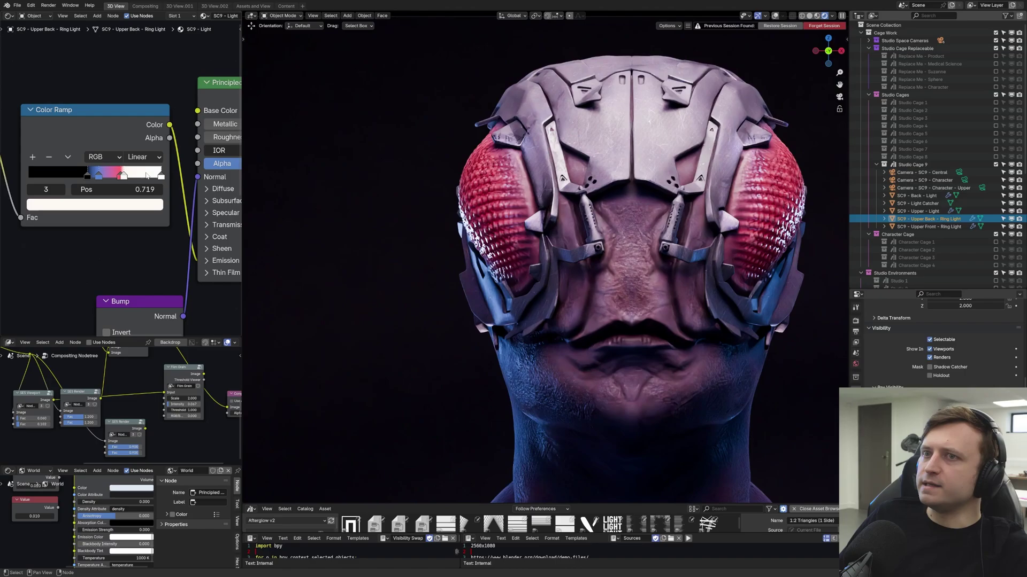
# Step: Trackball-rotate the multicolored upper back ring light while viewing the whole bust in the Rendered camera view
pyautogui.scroll(-4, 375, 241)
pyautogui.scroll(1, 437, 252)
pyautogui.press('r')
pyautogui.press('r')
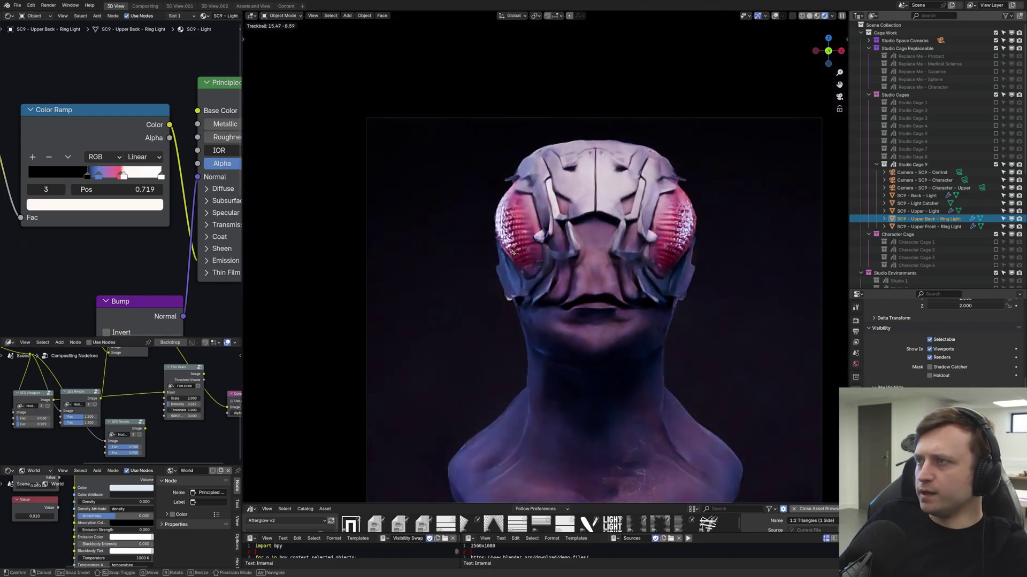
pyautogui.click(593, 367)
# Step: View the cage from an angle in Solid shading and swing the upper back ring light around the bust with trackball rotation
pyautogui.moveTo(592, 367); pyautogui.dragTo(492, 336, button='middle')
pyautogui.press('r')
pyautogui.press('r')
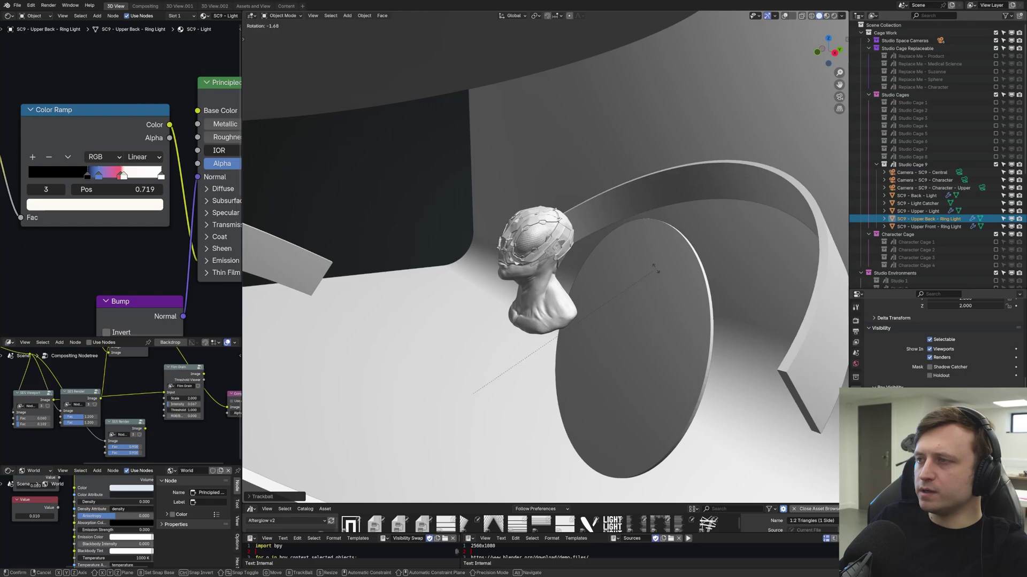
pyautogui.click(483, 298)
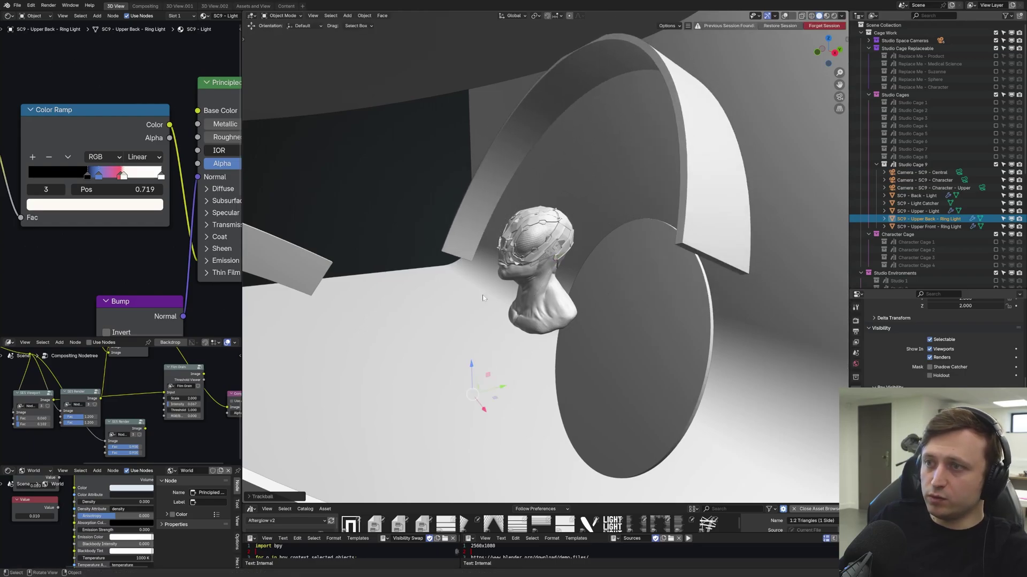
# Step: Select the upper front ring, upper and back lights together and trackball-rotate them around the bust in the Rendered camera view
pyautogui.click(303, 276)
pyautogui.hotkey('alt', 'shift', 'z')
pyautogui.keyDown('shift'); pyautogui.click(407, 80); pyautogui.keyUp('shift')
pyautogui.keyDown('shift'); pyautogui.click(595, 285); pyautogui.keyUp('shift')
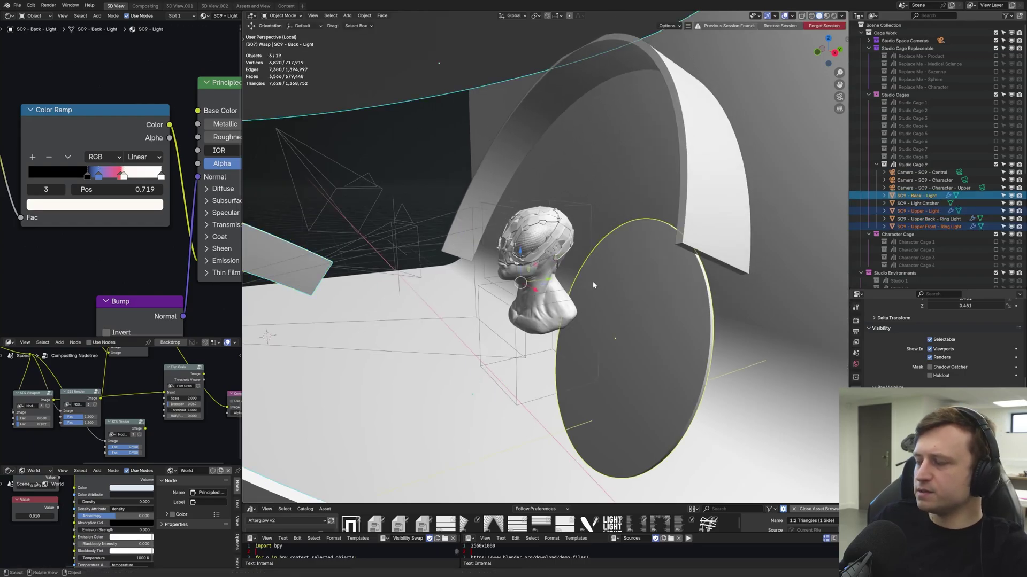
pyautogui.press('KP_0')
pyautogui.hotkey('alt', 'shift', 'z')
pyautogui.press('z')
pyautogui.press('r')
pyautogui.press('r')
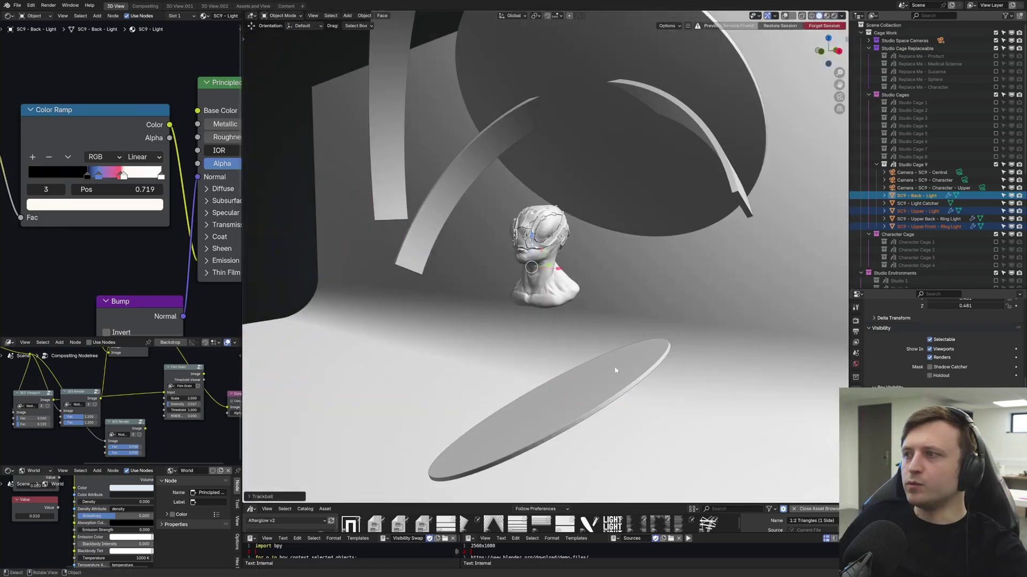
# Step: Select the Studio Cage 9 upper light and move its Color Ramp's black stop to position 0.426 in the camera view
pyautogui.moveTo(614, 370)
pyautogui.mouseDown(button='middle')
pyautogui.moveTo(592, 348)
pyautogui.moveTo(617, 275)
pyautogui.mouseUp(button='middle')
pyautogui.click(690, 209)
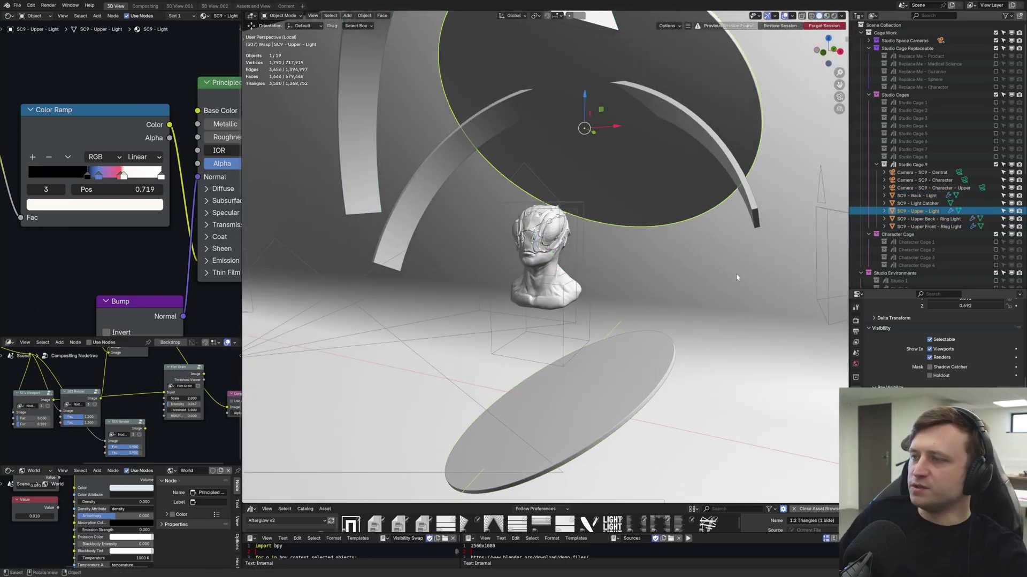
pyautogui.scroll(4, 545, 257)
pyautogui.scroll(-3, 546, 257)
pyautogui.moveTo(556, 300); pyautogui.dragTo(577, 299, button='middle')
pyautogui.scroll(2, 577, 300)
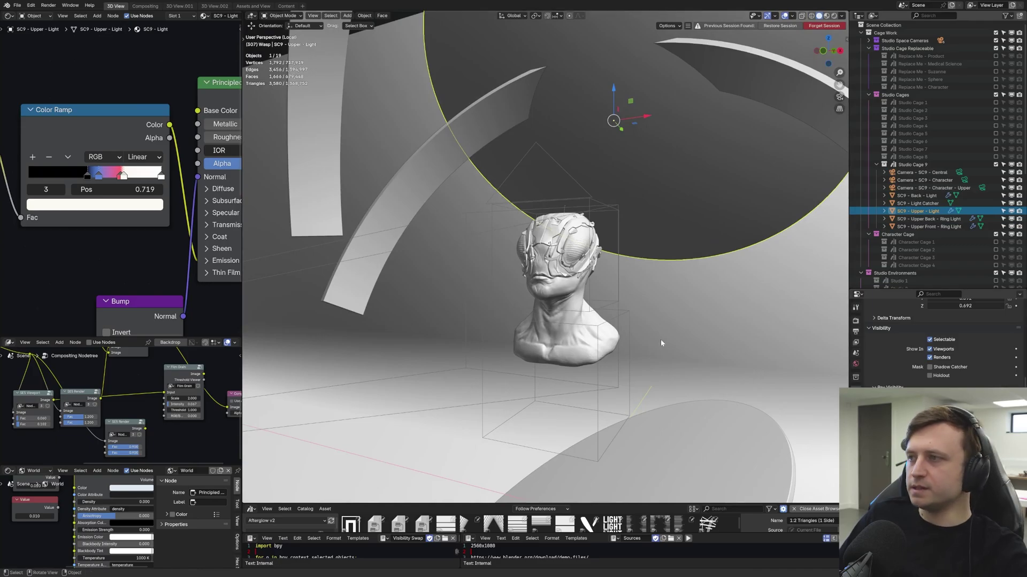
pyautogui.press('KP_0')
pyautogui.click(454, 135)
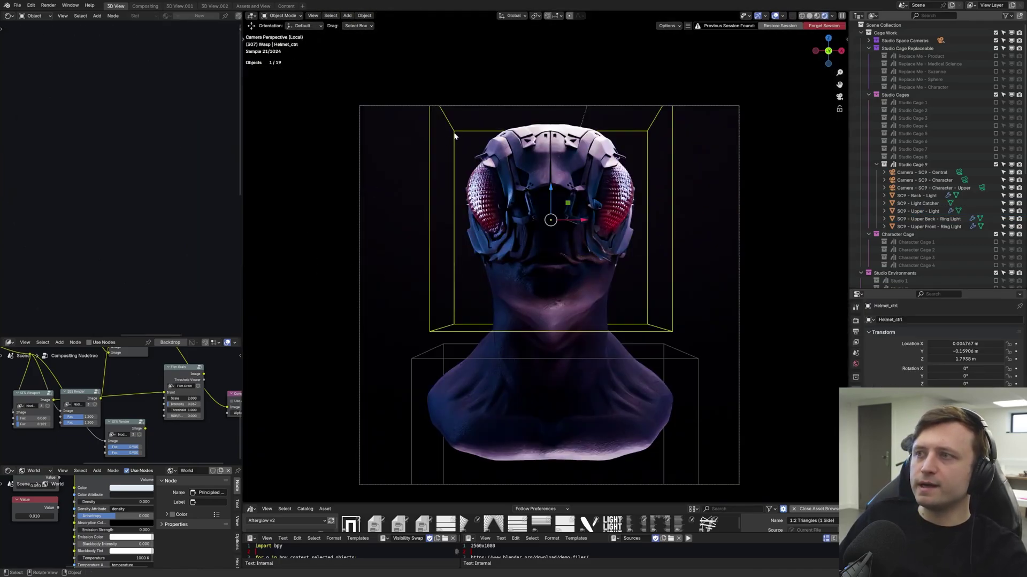
pyautogui.click(390, 142)
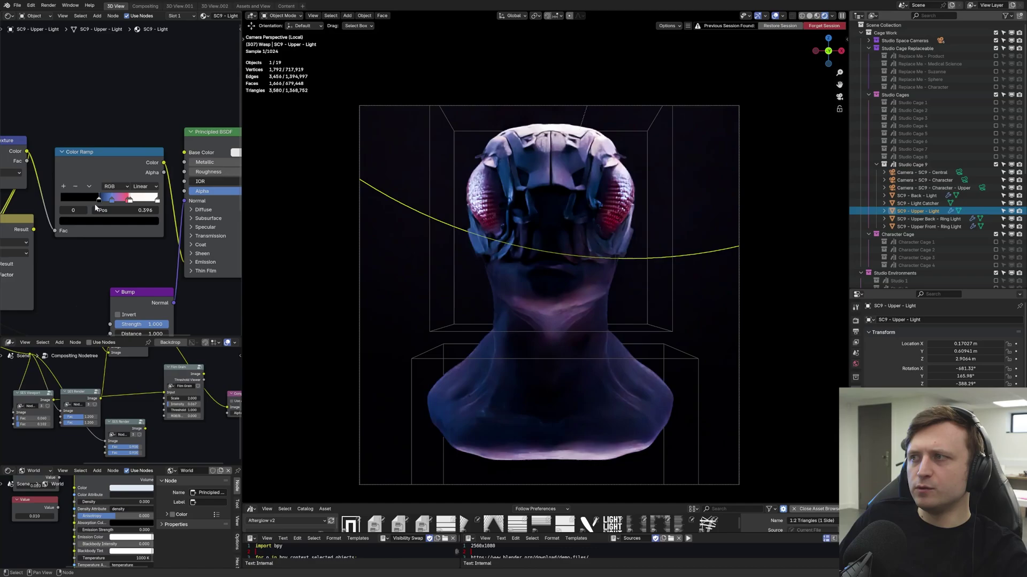
pyautogui.moveTo(96, 200); pyautogui.dragTo(100, 210)
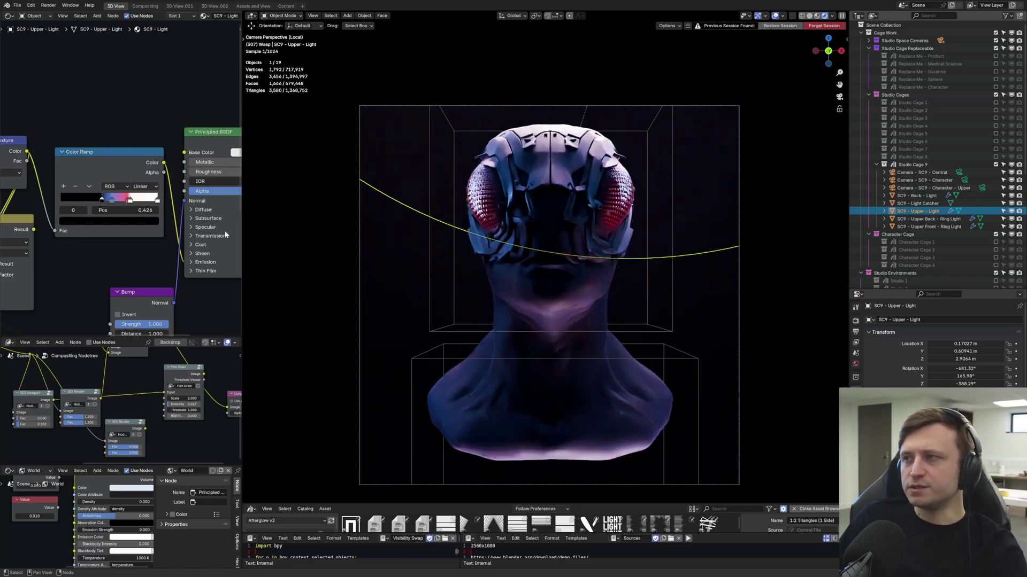
# Step: In Studio Cage 1, select the right light and raise its Color Ramp's black stop to about 0.335 in the camera view
pyautogui.click(444, 263)
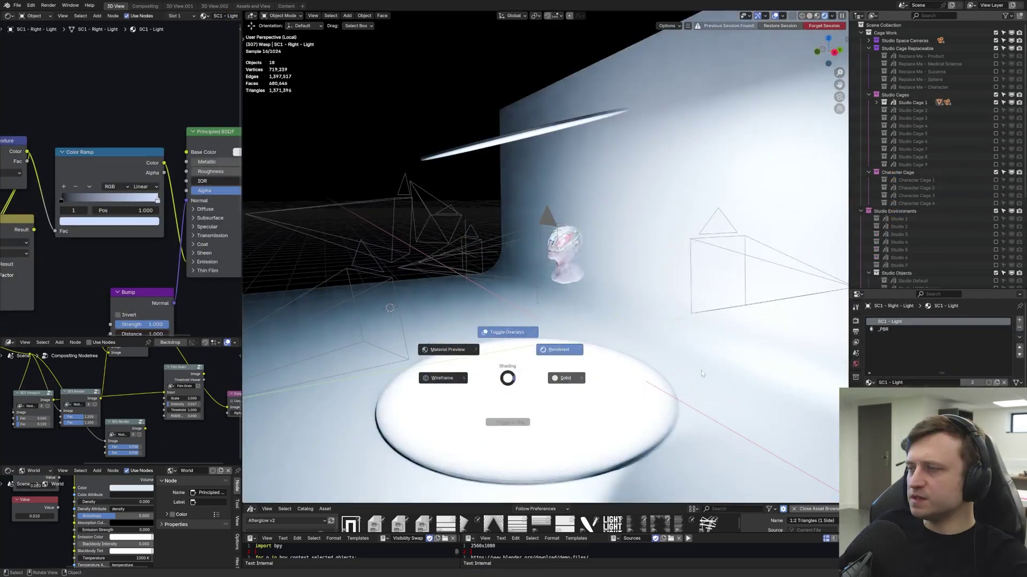
pyautogui.moveTo(535, 299); pyautogui.dragTo(573, 188, button='middle')
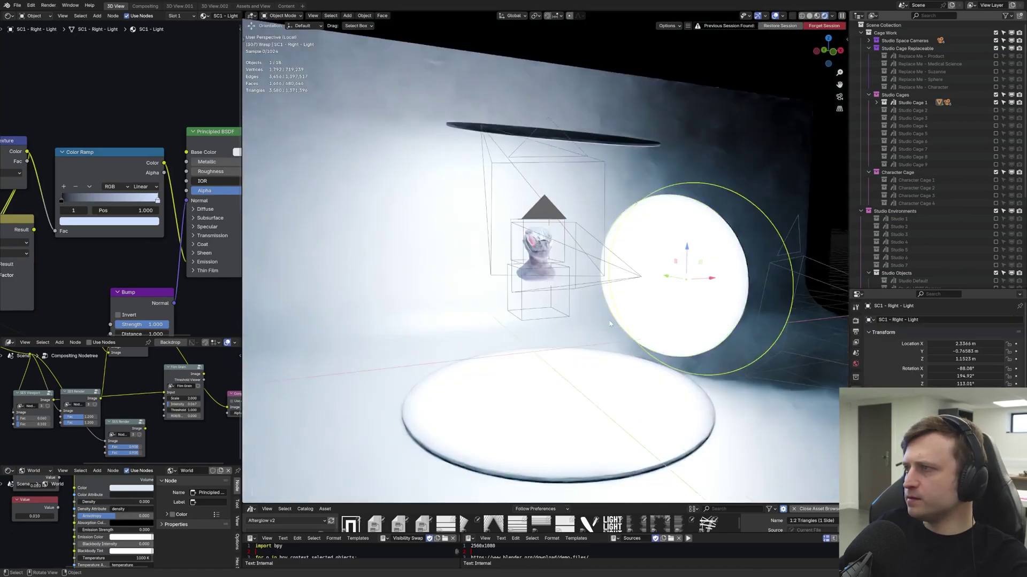
pyautogui.scroll(5, 540, 257)
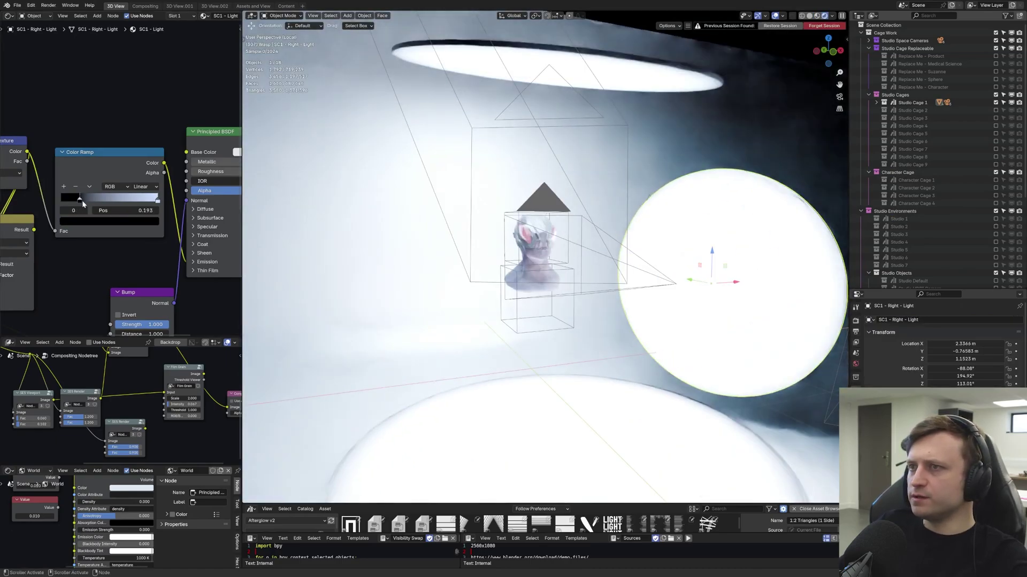
pyautogui.moveTo(61, 200); pyautogui.dragTo(117, 200)
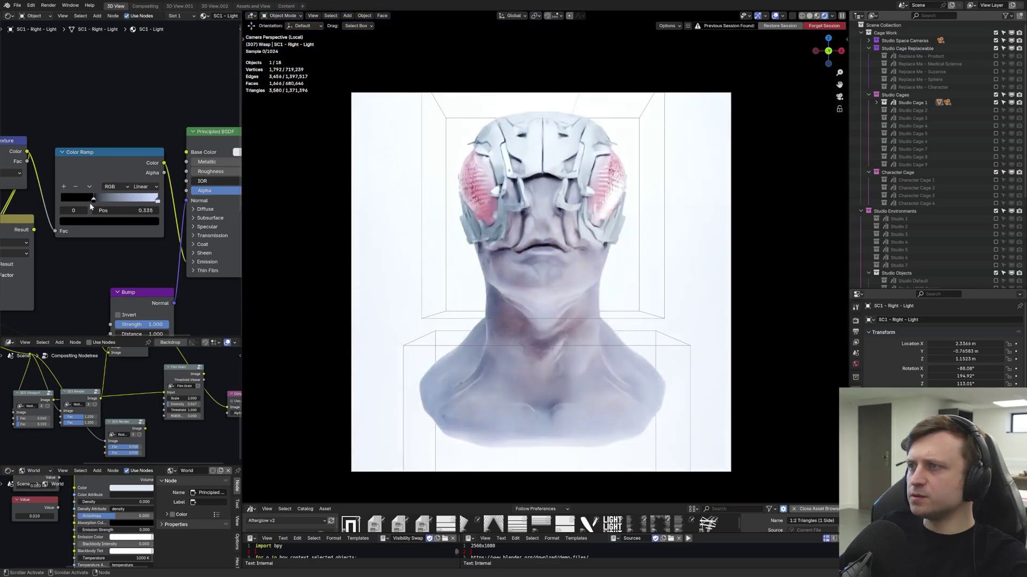
# Step: Try the right light's Color Ramp black stop at position 0.012, and set it to 0.909
pyautogui.moveTo(123, 211); pyautogui.dragTo(65, 205)
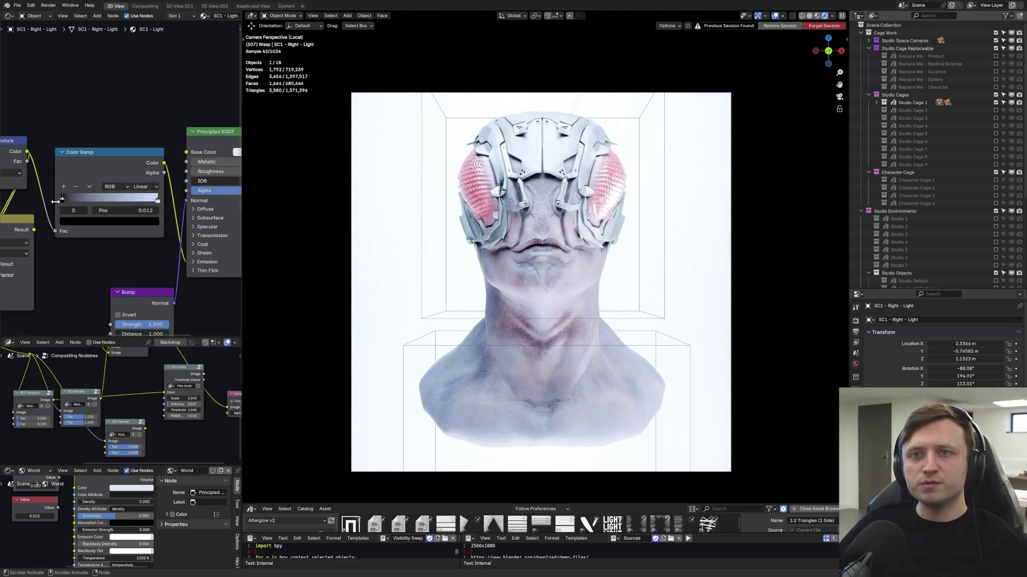
pyautogui.moveTo(62, 199); pyautogui.dragTo(148, 202)
pyautogui.moveTo(513, 299); pyautogui.dragTo(789, 416, button='middle')
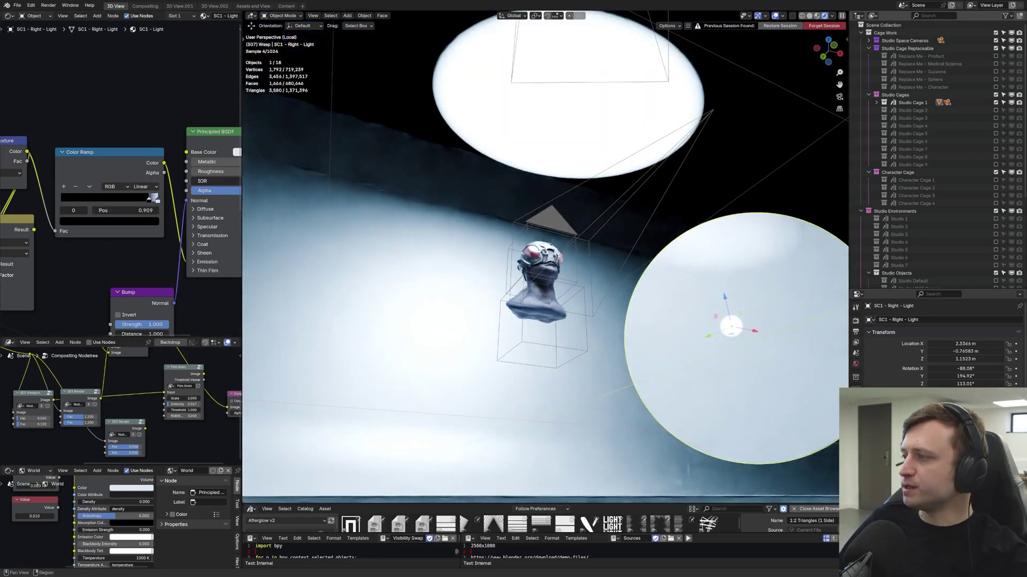
# Step: Select the Studio Cage 1 upper light, raise its Color Ramp's black stop to 0.716 and return to the camera view
pyautogui.click(856, 455)
pyautogui.click(622, 139)
pyautogui.press('KP_0')
pyautogui.moveTo(572, 275); pyautogui.dragTo(653, 272, button='middle')
pyautogui.scroll(-2, 652, 273)
pyautogui.click(637, 273)
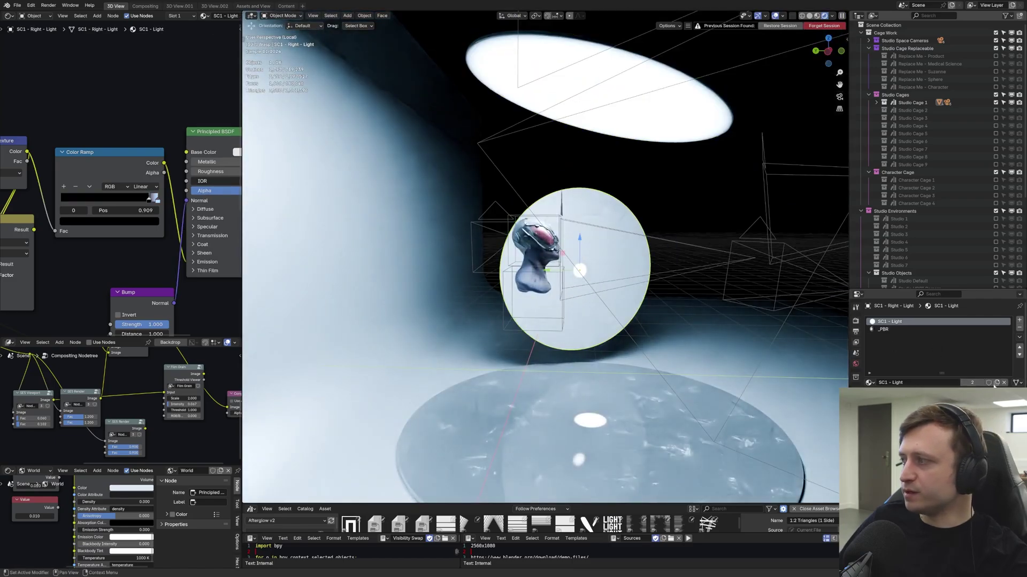
pyautogui.moveTo(717, 289); pyautogui.dragTo(637, 241, button='middle')
pyautogui.click(615, 107)
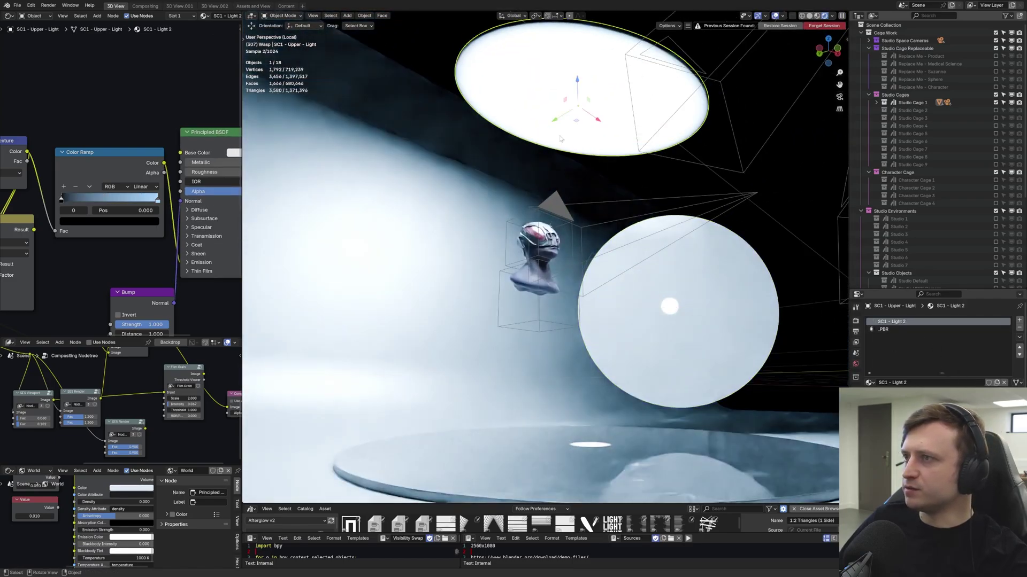
pyautogui.moveTo(62, 199); pyautogui.dragTo(128, 202)
pyautogui.press('KP_0')
# Step: Swing the Studio Cage 1 upper light around the bust with trackball rotation in the camera view
pyautogui.press('g')
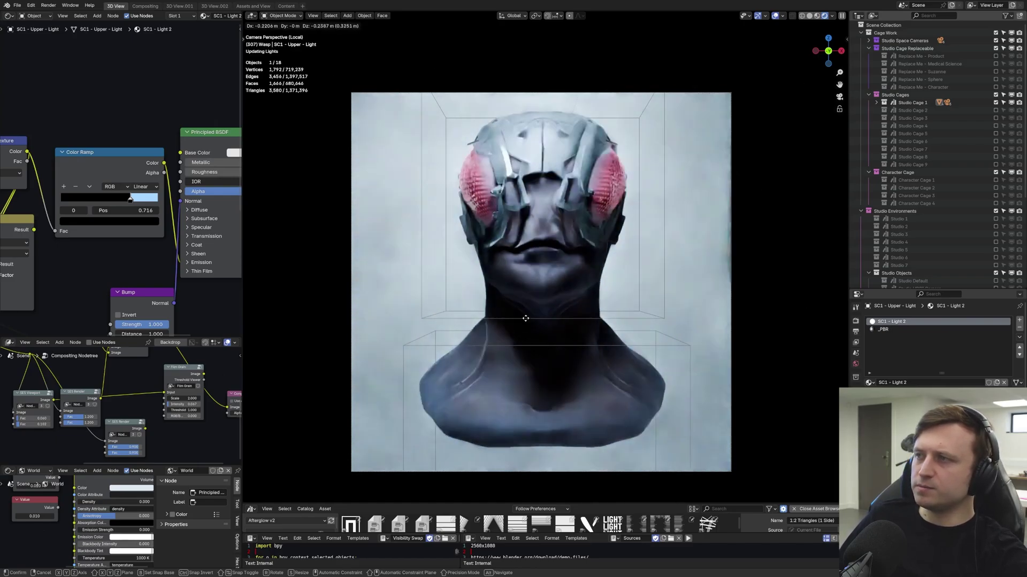
pyautogui.press('r')
pyautogui.press('r')
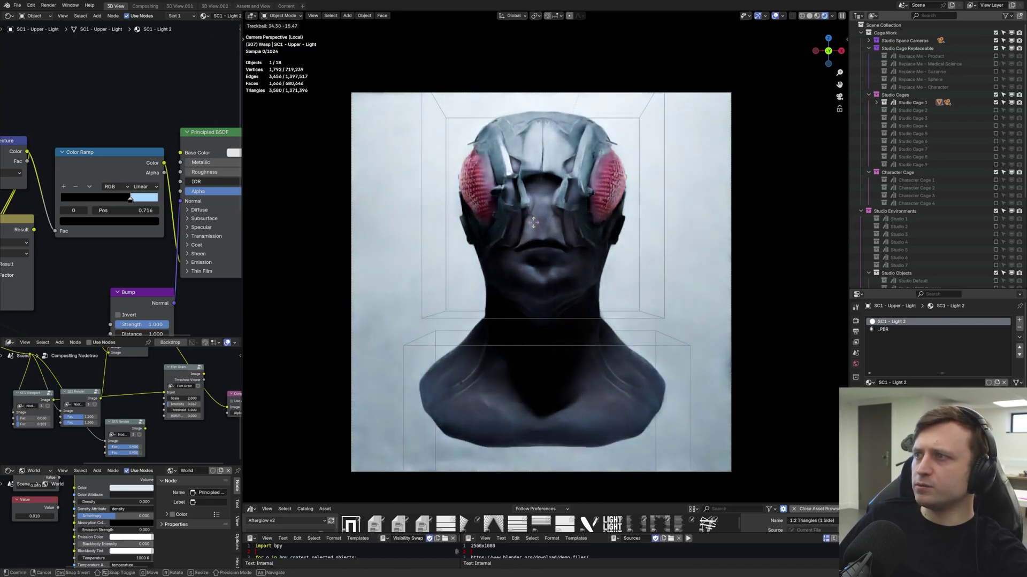
pyautogui.click(538, 238)
# Step: View the cage from an angle, trackball-rotate the upper light above the bust and return to the camera view
pyautogui.moveTo(539, 179); pyautogui.dragTo(594, 147, button='middle')
pyautogui.scroll(-3, 576, 167)
pyautogui.press('r')
pyautogui.press('r')
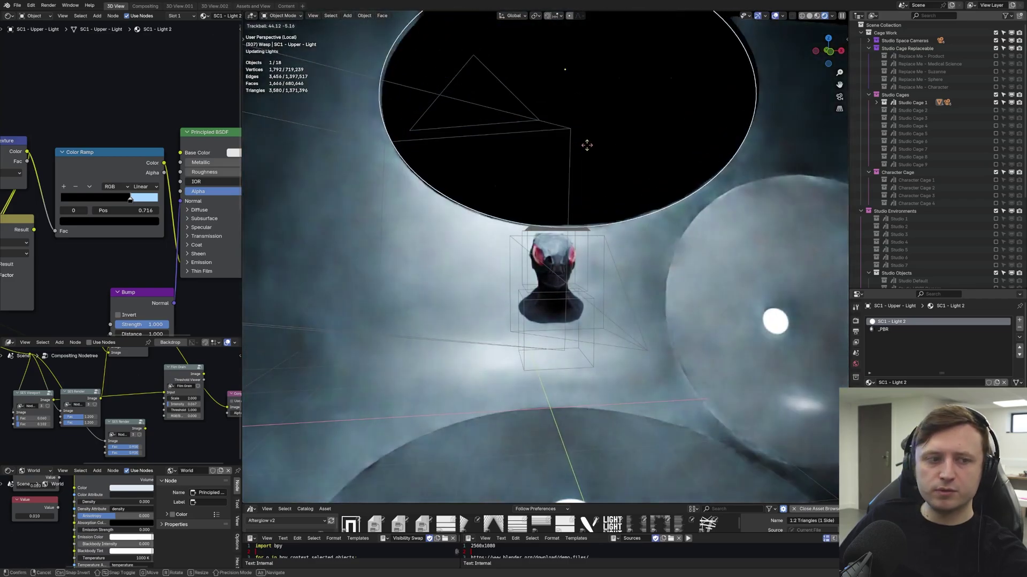
pyautogui.click(593, 140)
pyautogui.press('KP_0')
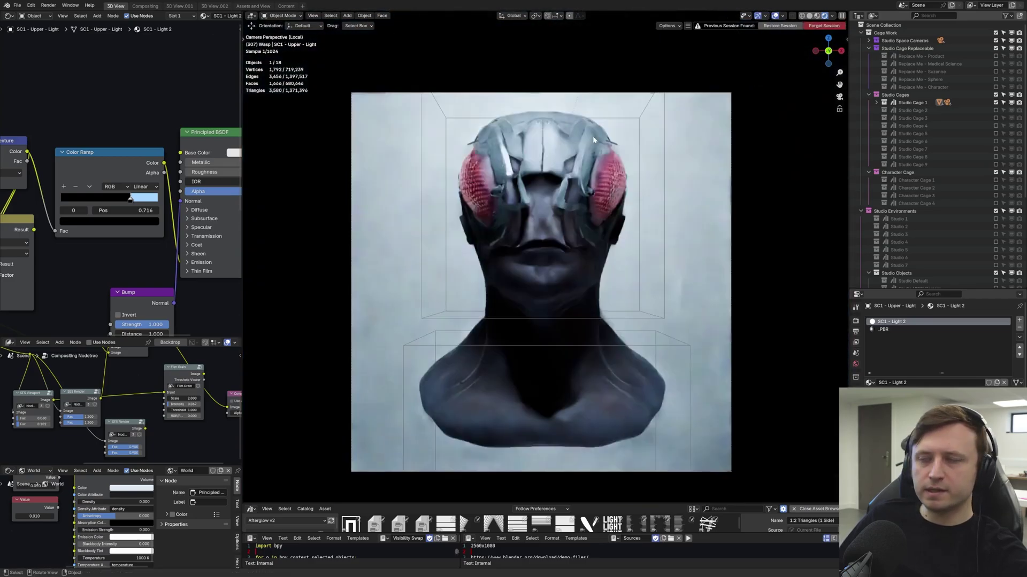
# Step: Move the upper light and refine its angle with trackball rotation in the camera view, checking the helmet up close
pyautogui.press('g')
pyautogui.click(585, 249)
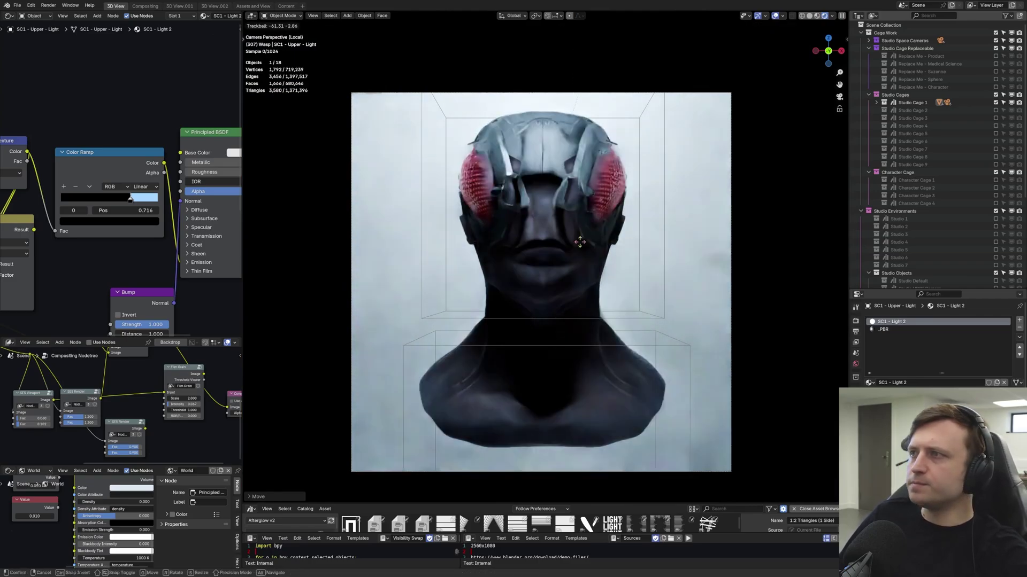
pyautogui.click(584, 257)
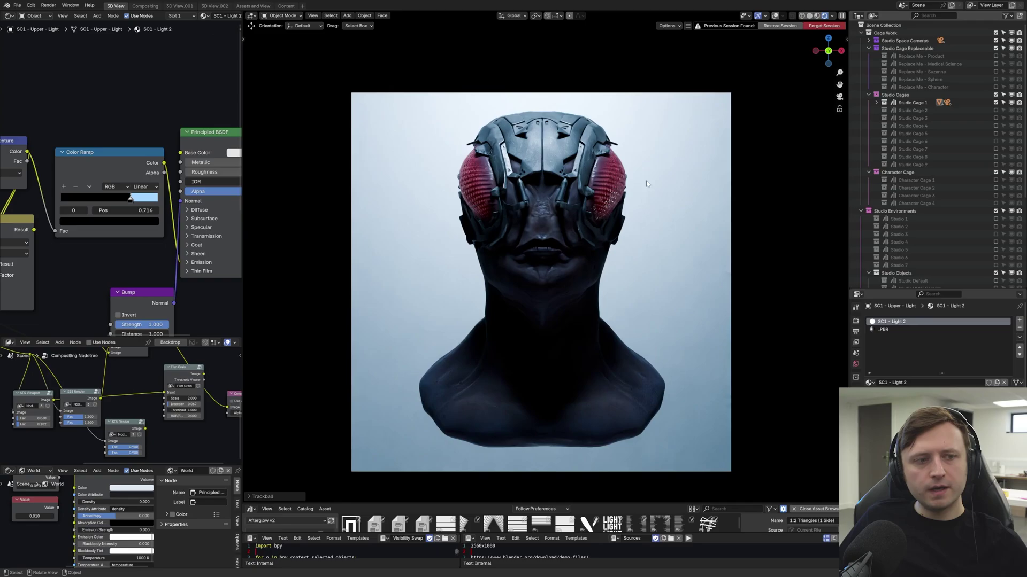
pyautogui.scroll(2, 531, 277)
pyautogui.keyDown('ctrl'); pyautogui.moveTo(605, 235); pyautogui.dragTo(686, 162, button='middle'); pyautogui.keyUp('ctrl')
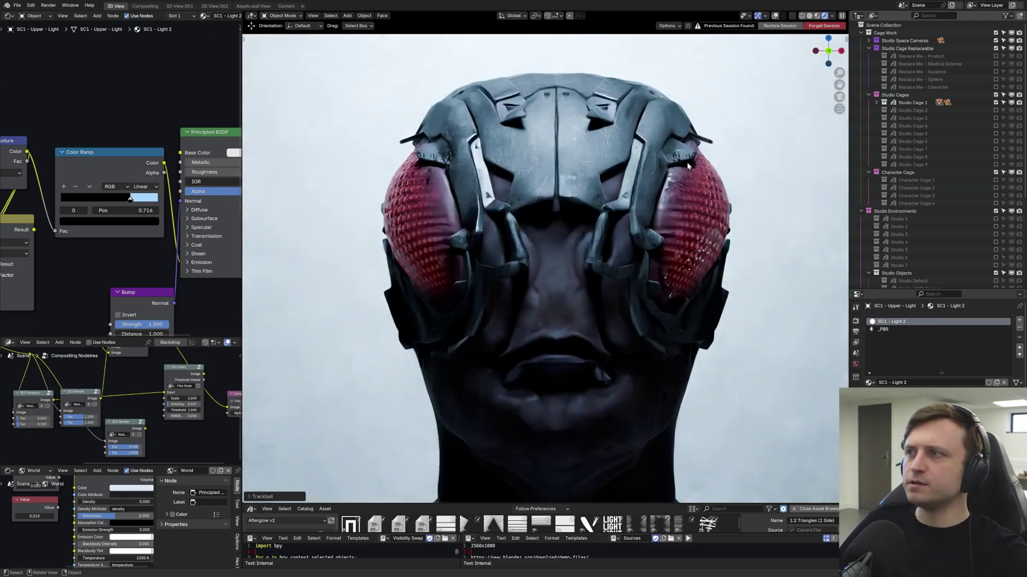
pyautogui.scroll(-4, 515, 208)
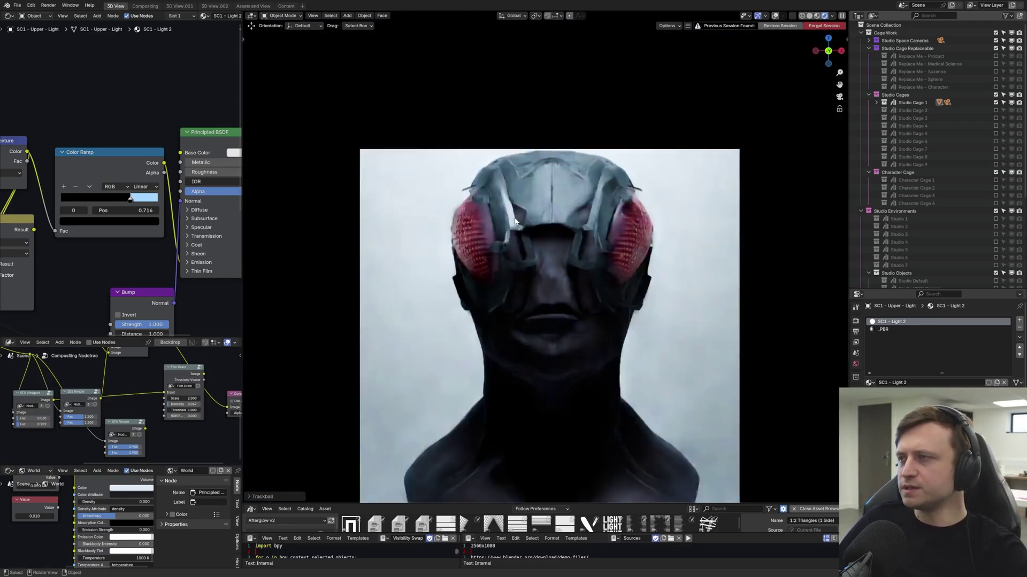
pyautogui.scroll(1, 802, 214)
pyautogui.keyDown('shift'); pyautogui.moveTo(802, 214); pyautogui.dragTo(805, 151, button='middle'); pyautogui.keyUp('shift')
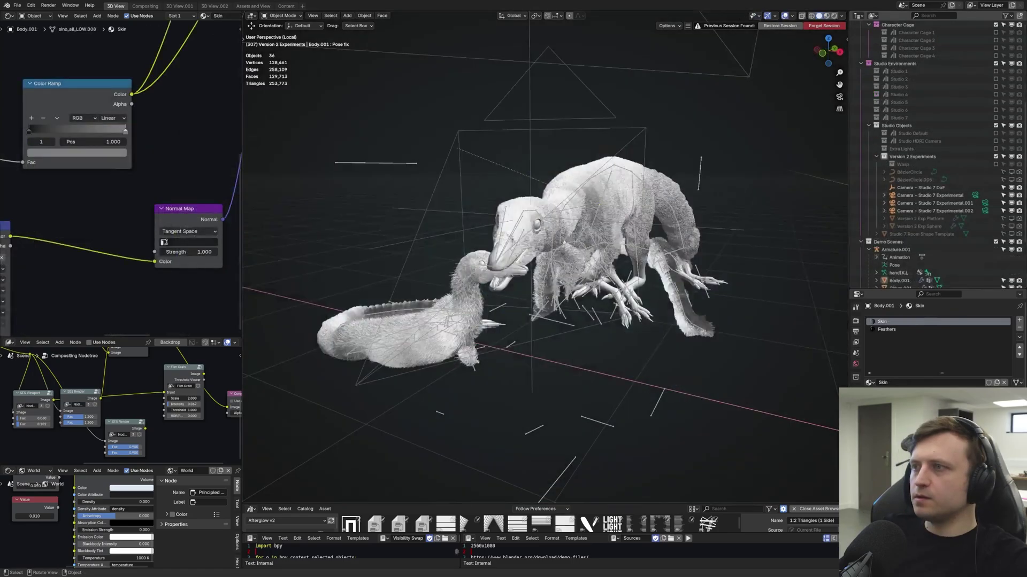
# Step: Add an area light, move it above and in front of the dinosaurs' heads and rotate it towards them
pyautogui.moveTo(482, 321); pyautogui.dragTo(553, 325, button='middle')
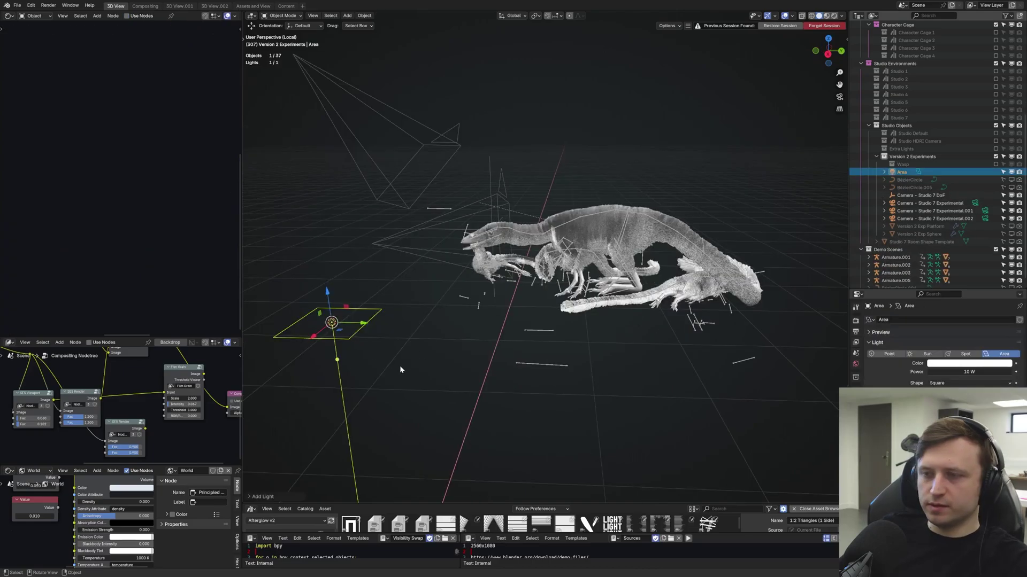
pyautogui.press('g')
pyautogui.click(478, 196)
pyautogui.press('r')
pyautogui.click(496, 211)
# Step: Switch the dinosaur scene to Rendered shading and set the area light's power to 1000 W
pyautogui.press('z')
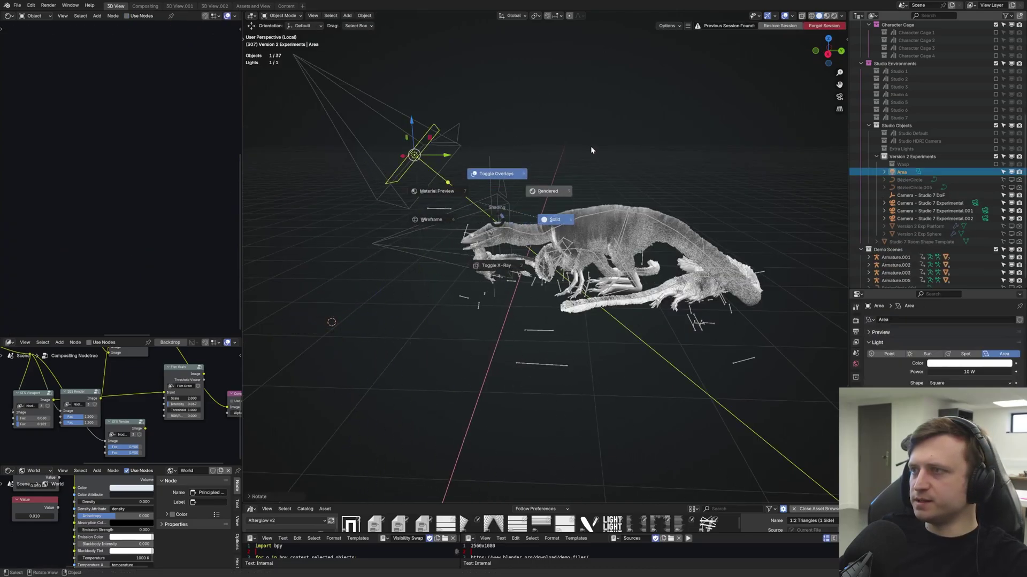
pyautogui.click(457, 230)
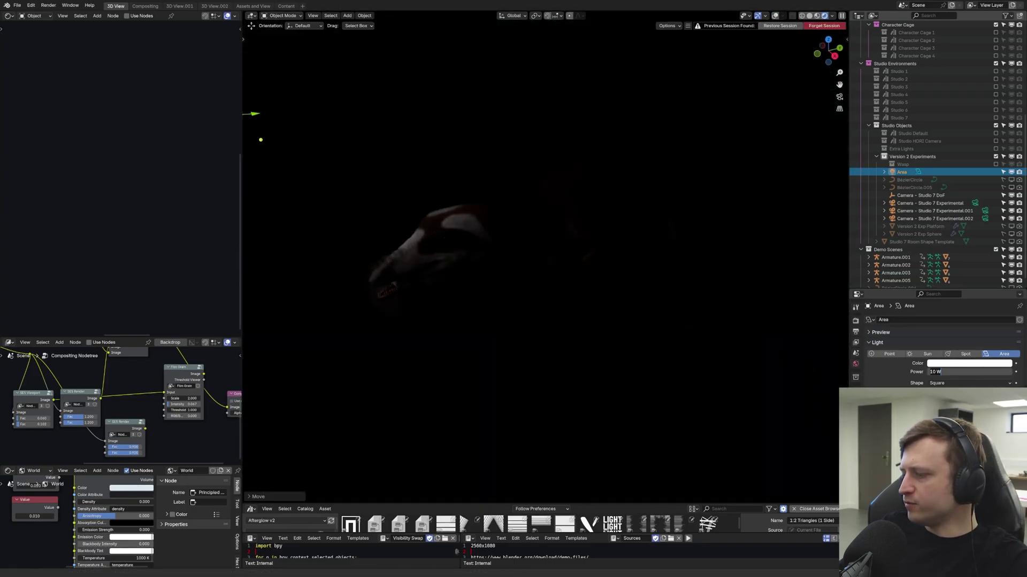
pyautogui.write('1000')
pyautogui.press('Return')
# Step: View the dinosaurs from the side and move the area light to illuminate their heads and bodies
pyautogui.moveTo(505, 359); pyautogui.dragTo(486, 330, button='middle')
pyautogui.scroll(-2, 486, 330)
pyautogui.press('g')
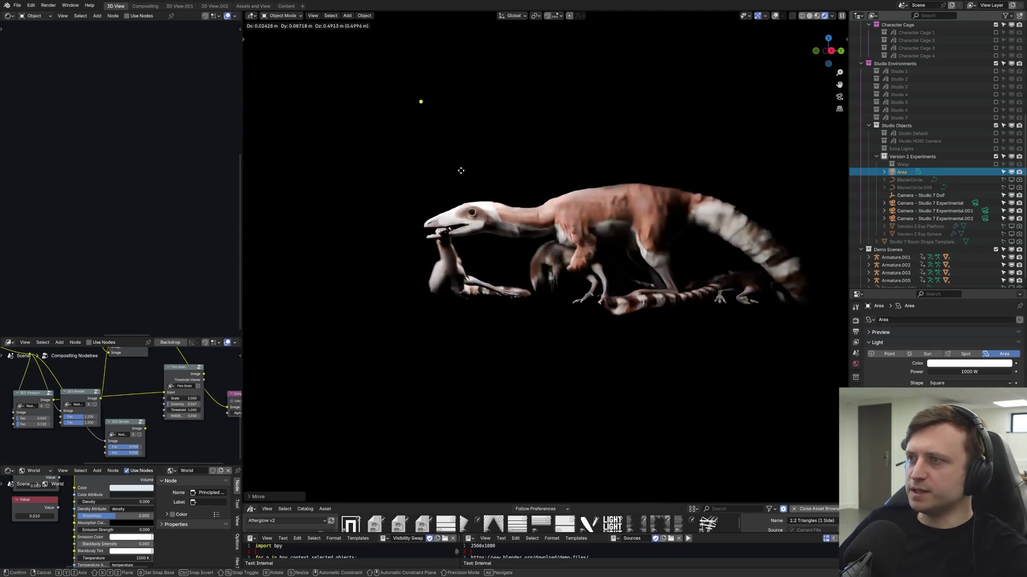
pyautogui.click(463, 217)
# Step: Examine the large dinosaur's head up close under the area light, and delete the light
pyautogui.scroll(8, 534, 225)
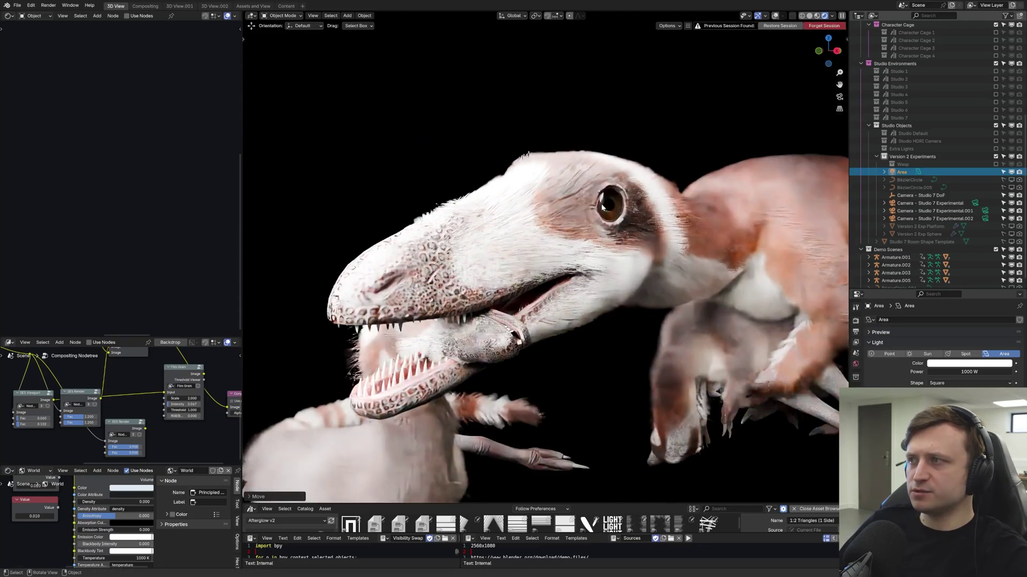
pyautogui.moveTo(614, 203); pyautogui.dragTo(535, 192, button='middle')
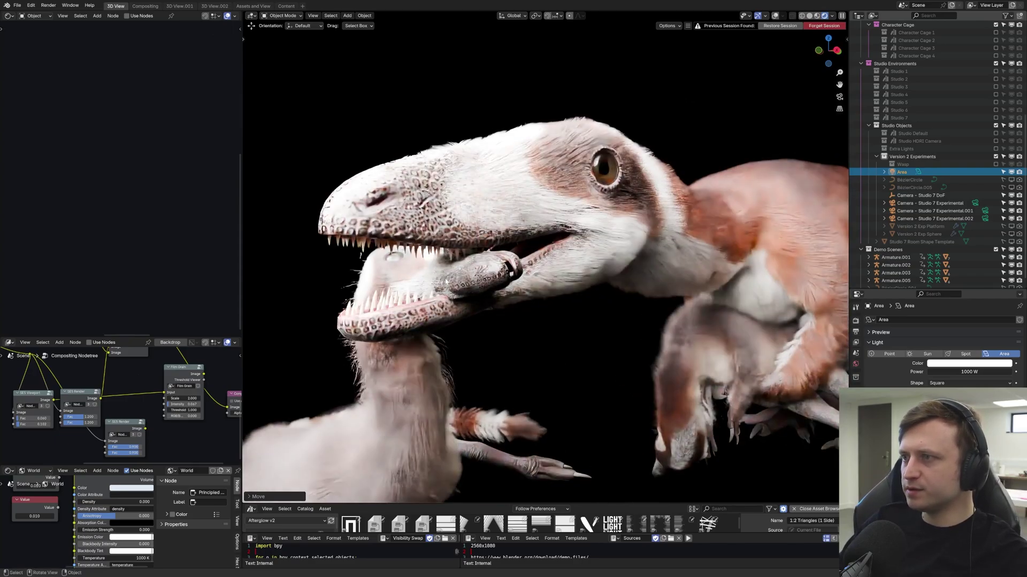
pyautogui.scroll(-7, 454, 276)
pyautogui.moveTo(454, 276); pyautogui.dragTo(386, 263, button='middle')
pyautogui.scroll(-2, 692, 239)
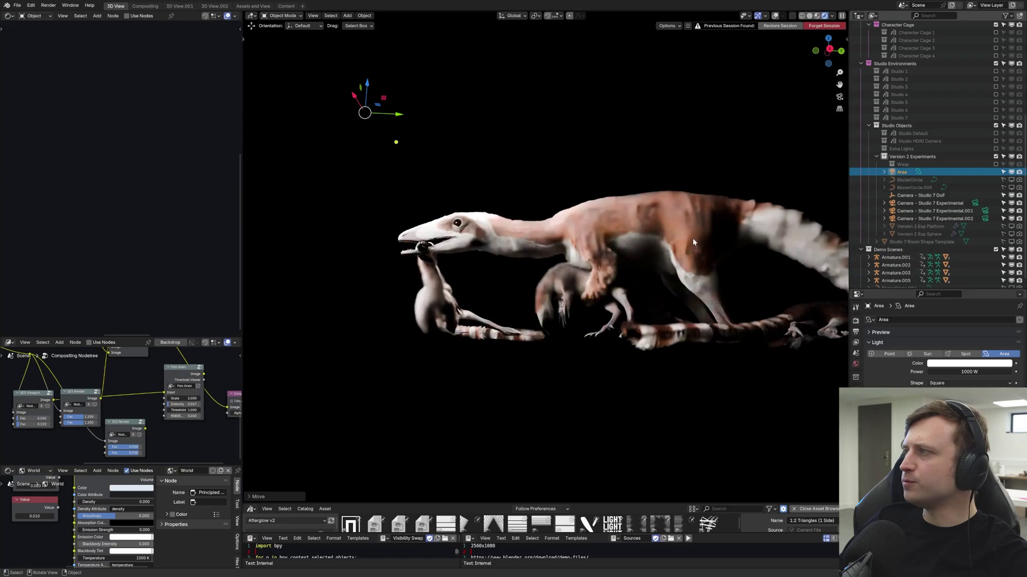
pyautogui.press('Delete')
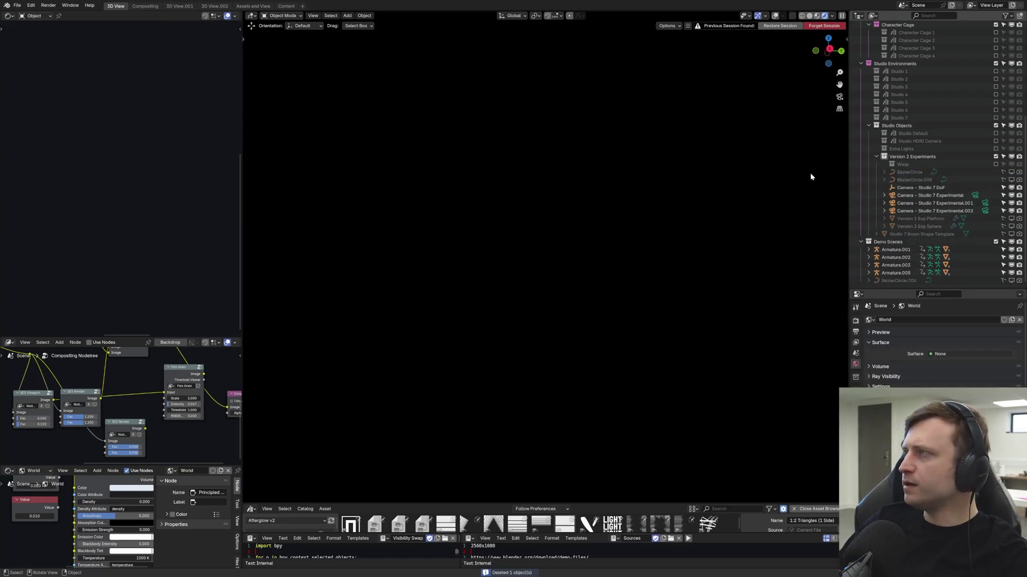
# Step: Enable the Studio 6 environment collection around the dinosaurs and view the room from another angle
pyautogui.scroll(2, 995, 128)
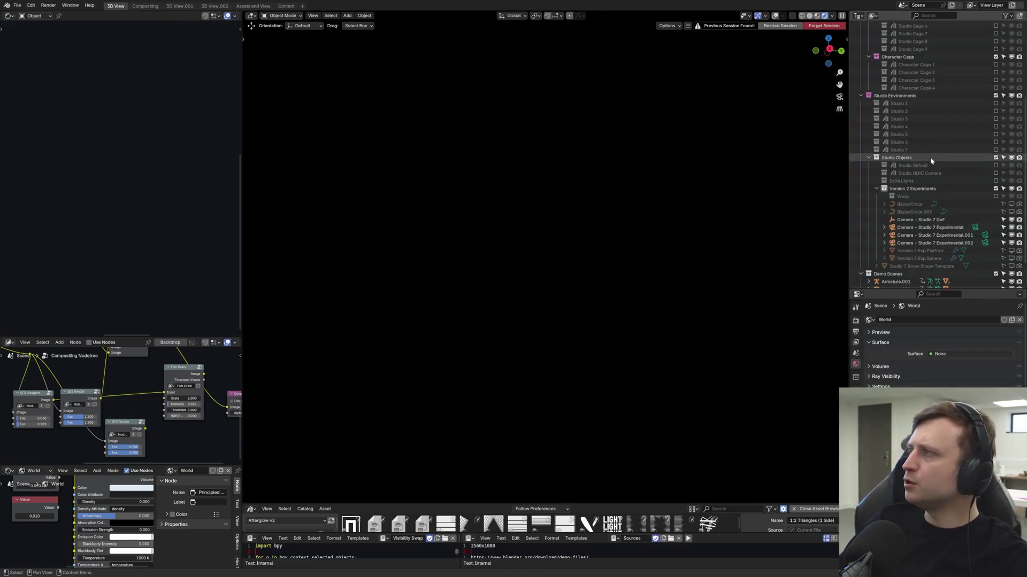
pyautogui.click(996, 143)
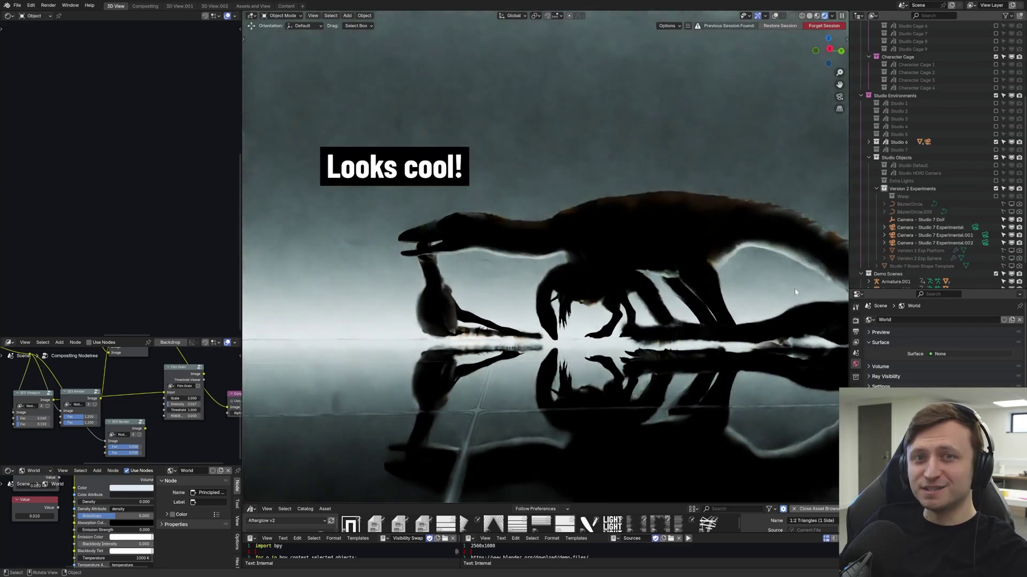
pyautogui.moveTo(779, 295); pyautogui.dragTo(591, 322, button='middle')
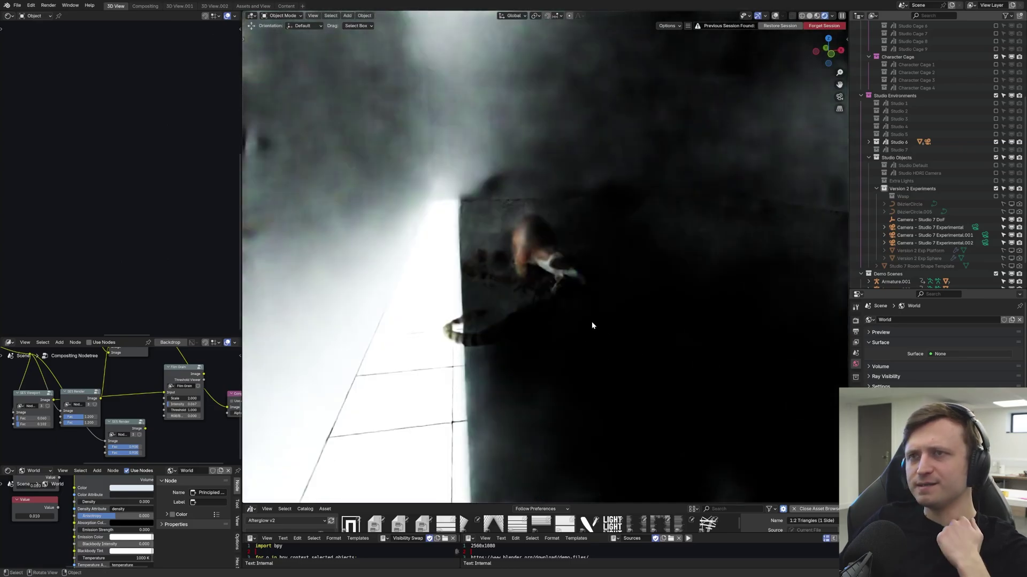
# Step: Try driving the Studio 6 floor light's emission color with the uppermost Color Ramp, and reconnect the lower Color Ramp beside the shader
pyautogui.click(591, 322)
pyautogui.scroll(-4, 128, 283)
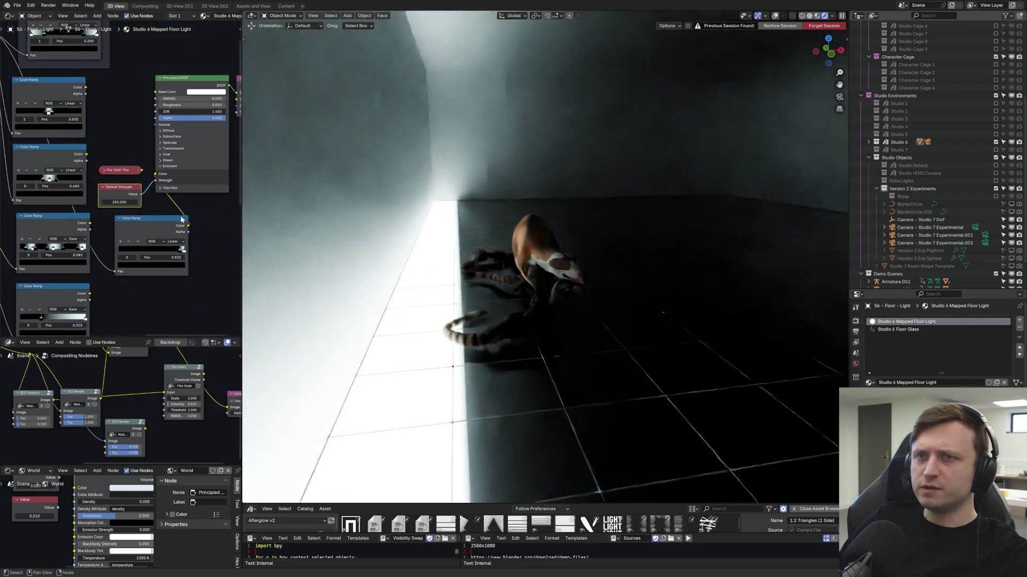
pyautogui.moveTo(190, 249); pyautogui.dragTo(205, 258, button='middle')
pyautogui.moveTo(124, 203); pyautogui.dragTo(97, 195, button='middle')
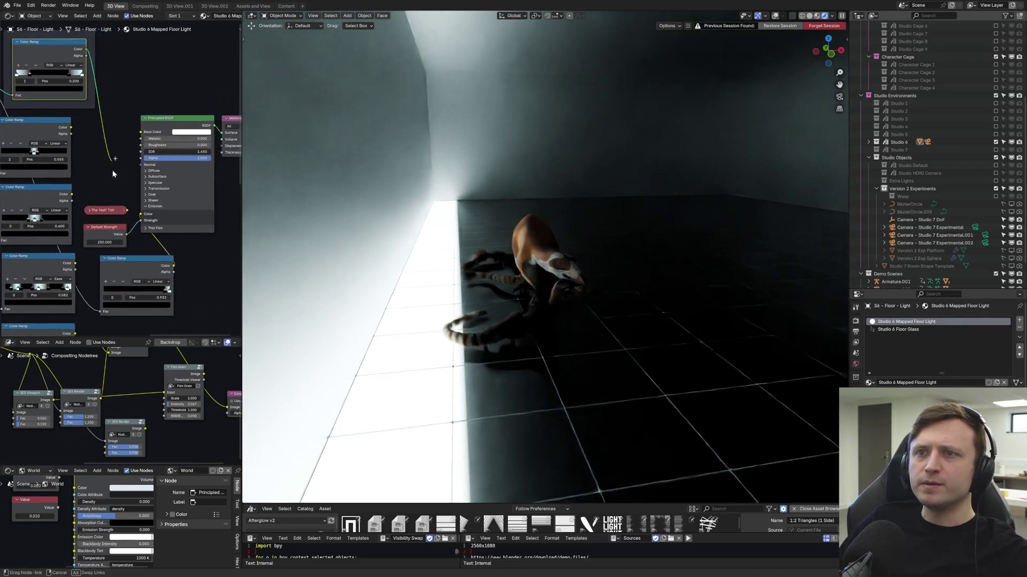
pyautogui.moveTo(138, 211); pyautogui.dragTo(140, 214)
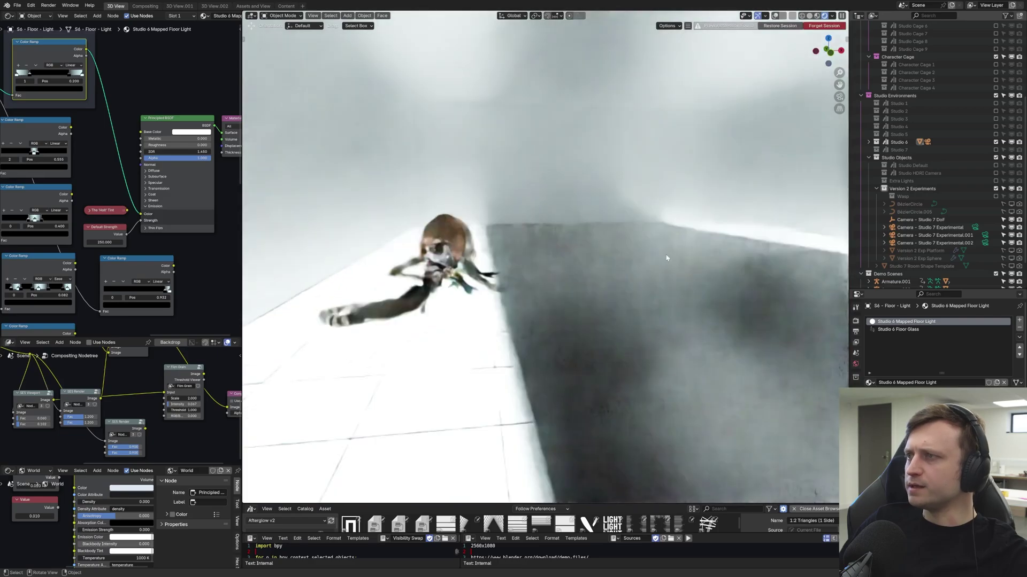
pyautogui.moveTo(173, 266); pyautogui.dragTo(140, 221)
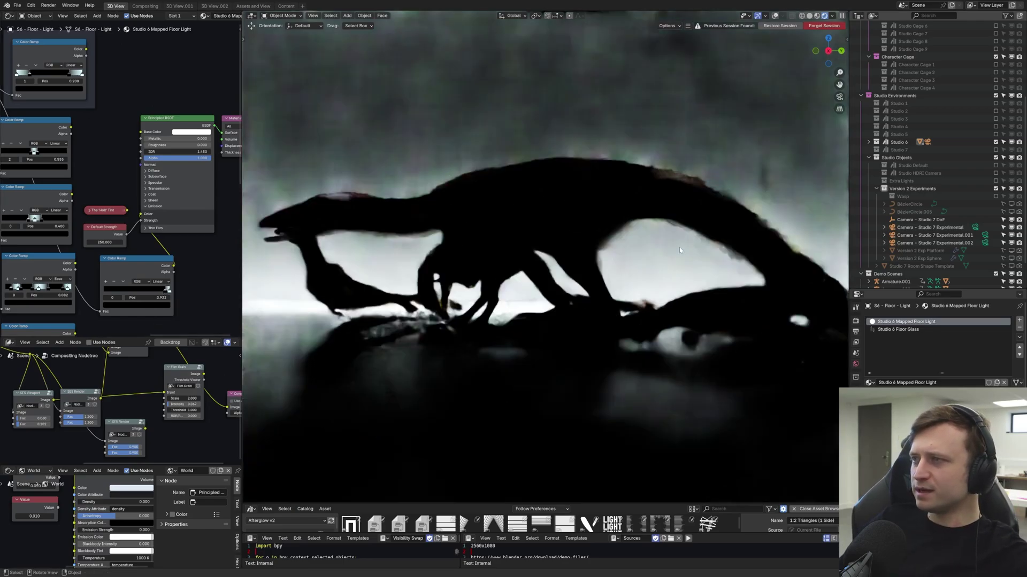
# Step: View the scene through Camera - Studio 7 Experimental.001 and move the Studio 7 DoF object to the small dinosaur's striped tail
pyautogui.click(929, 227)
pyautogui.press('ctrl+KP_0')
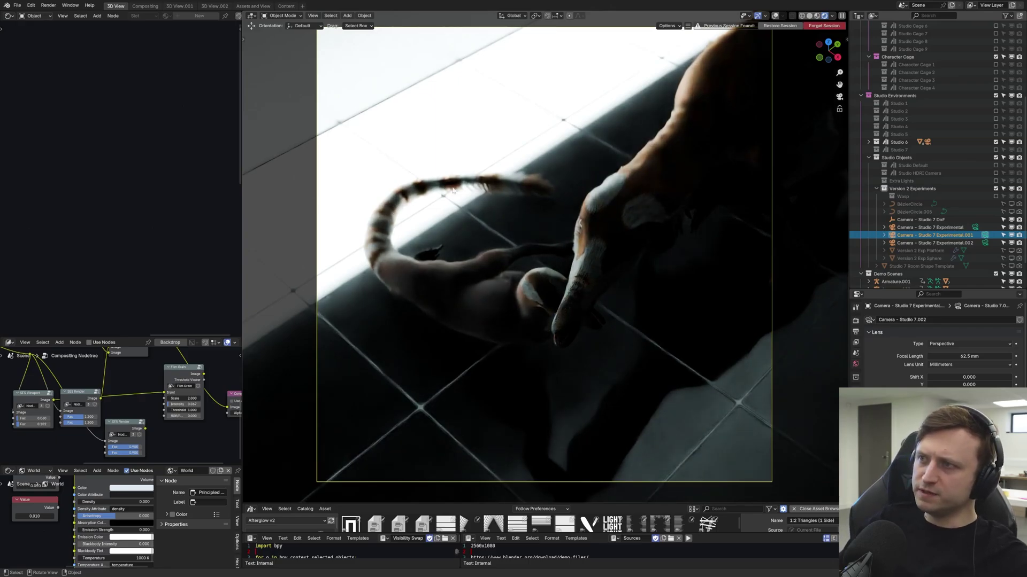
pyautogui.click(950, 219)
pyautogui.moveTo(535, 321); pyautogui.dragTo(663, 175, button='middle')
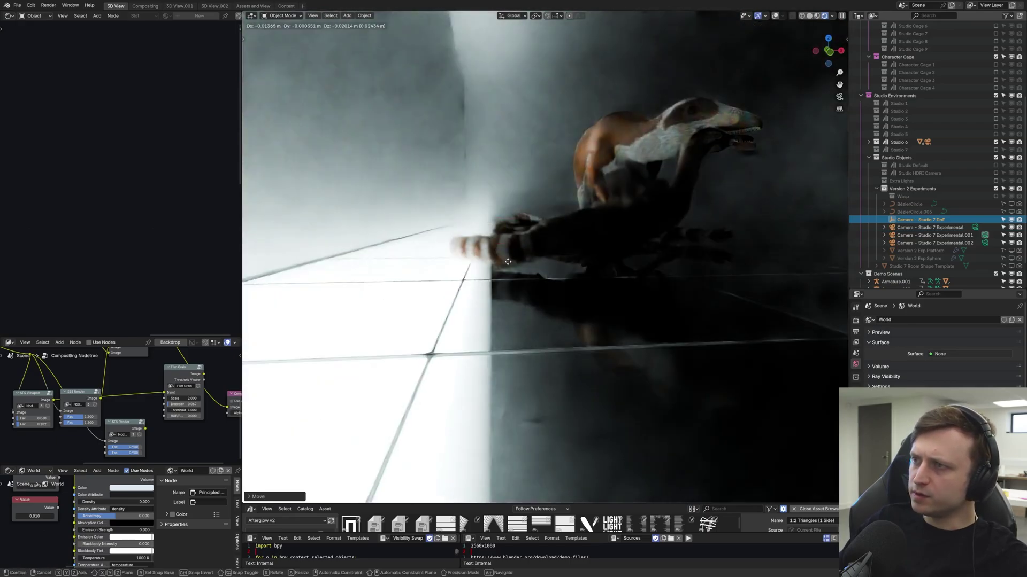
pyautogui.scroll(3, 509, 258)
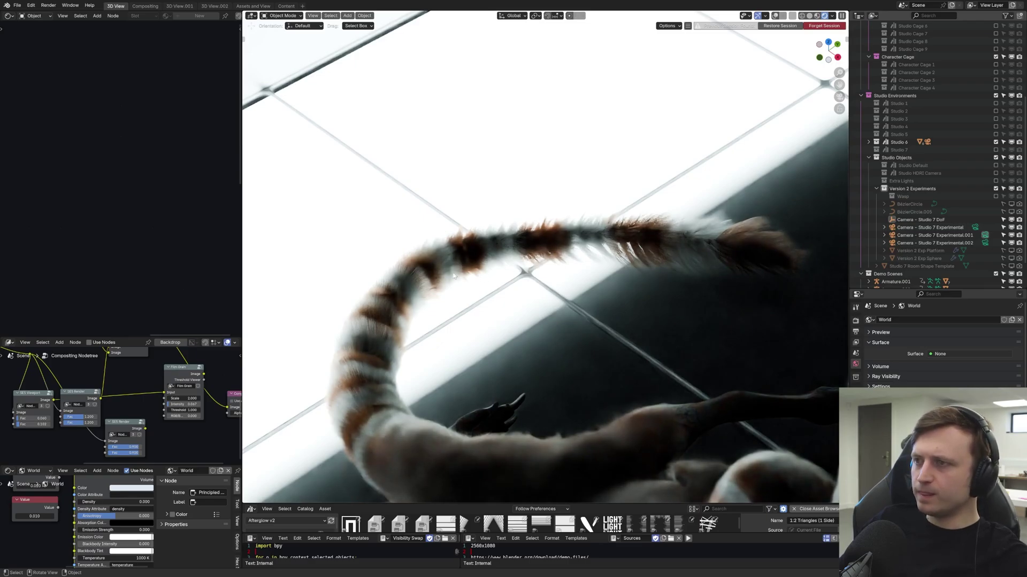
# Step: Switch to the side view of the dinosaurs through Camera - Studio 7 Experimental.002
pyautogui.scroll(-4, 519, 431)
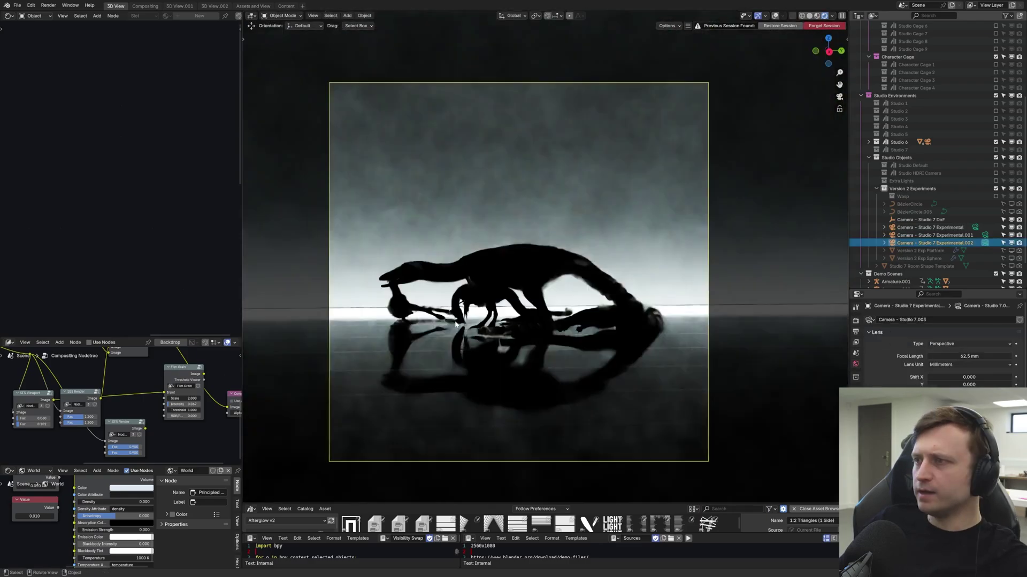
pyautogui.scroll(1, 445, 324)
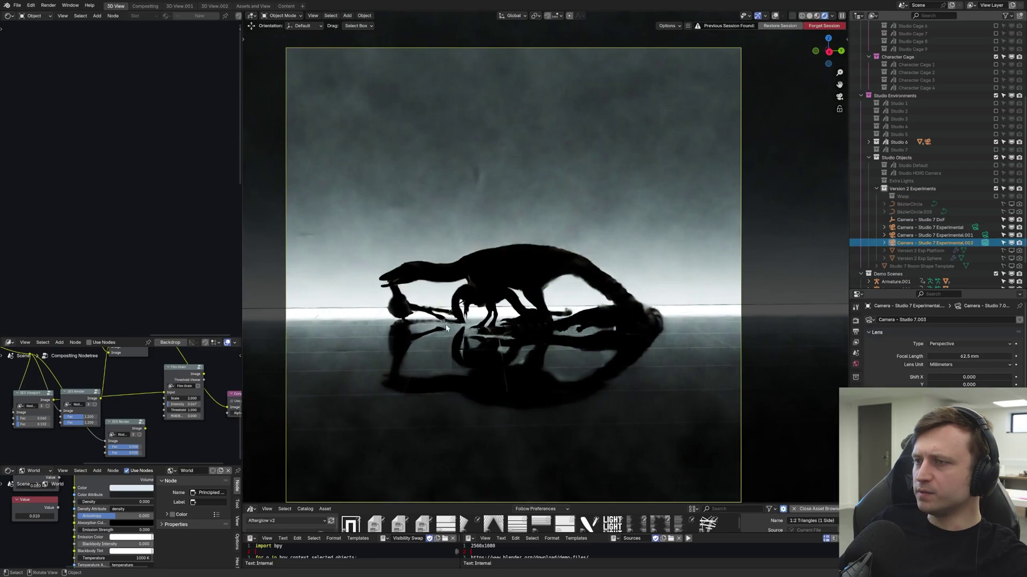
pyautogui.scroll(4, 425, 350)
# Step: Select the Studio 6 floor light and move its connected Color Ramp's black stop almost up to the white stop
pyautogui.click(369, 382)
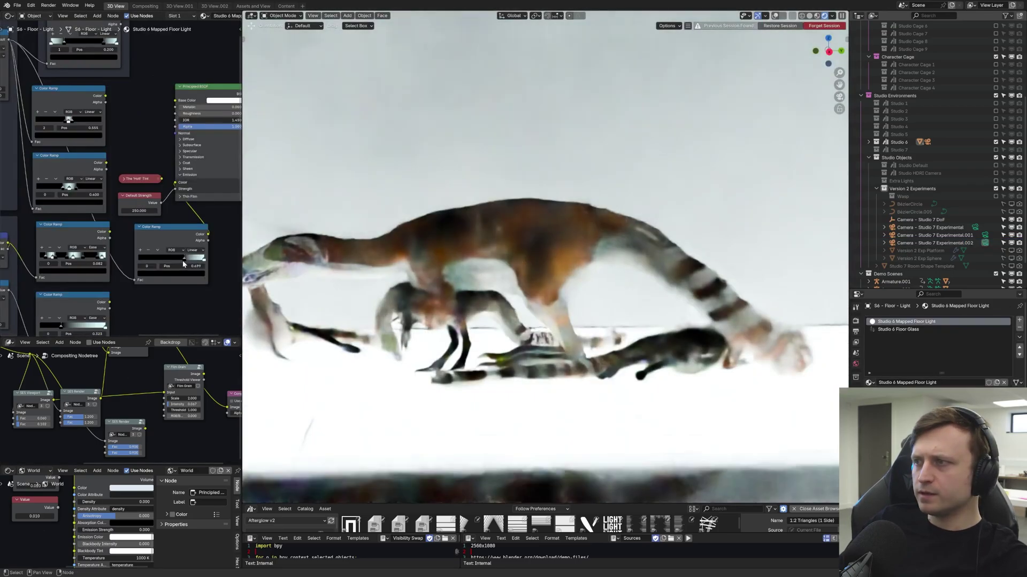
pyautogui.moveTo(183, 260); pyautogui.dragTo(203, 261)
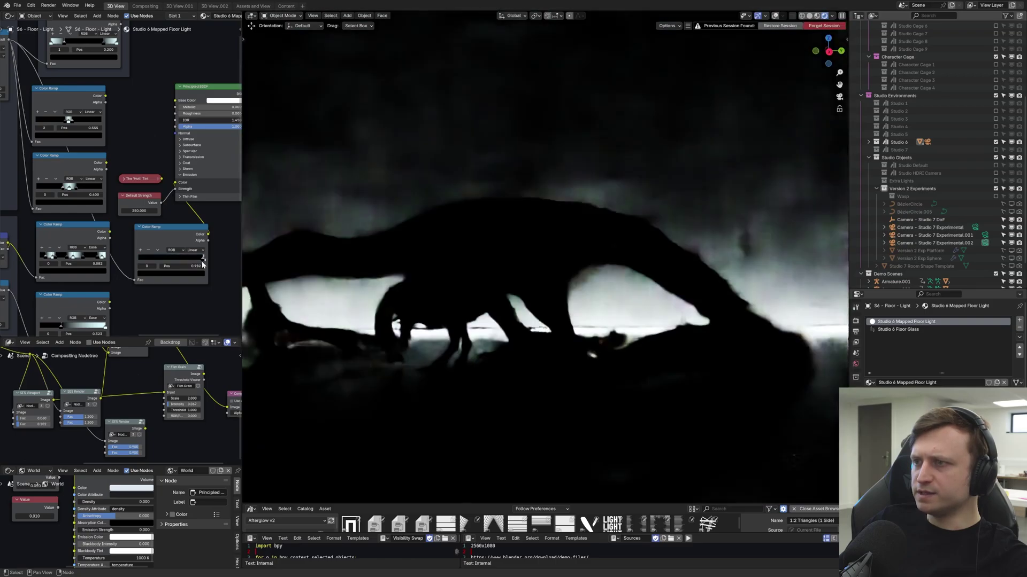
# Step: Move the connected Color Ramp's black stop down to 0.701, and back up to about 0.964
pyautogui.scroll(3, 155, 227)
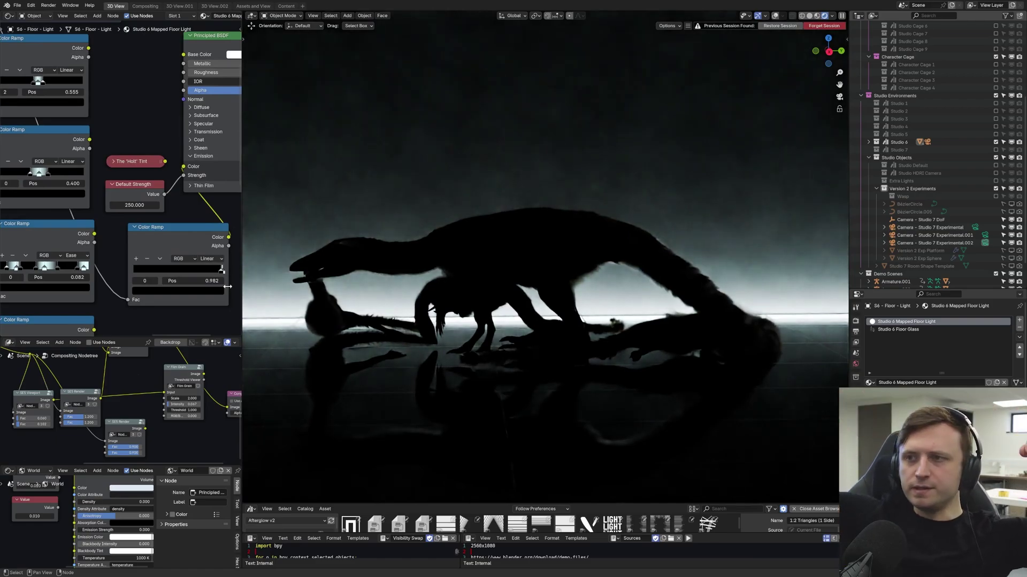
pyautogui.scroll(2, 227, 286)
pyautogui.moveTo(206, 249); pyautogui.dragTo(171, 250)
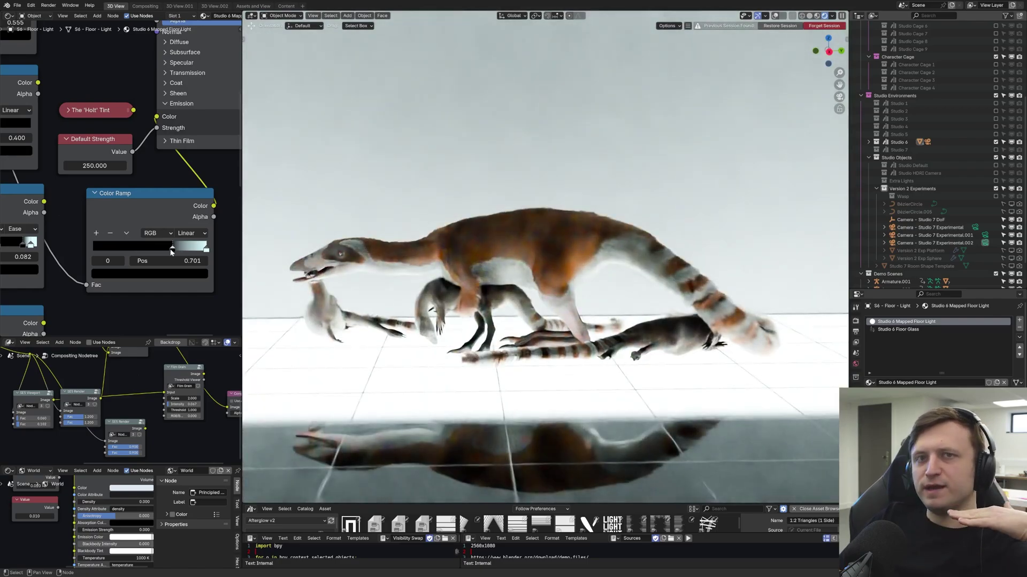
pyautogui.moveTo(173, 250); pyautogui.dragTo(205, 248)
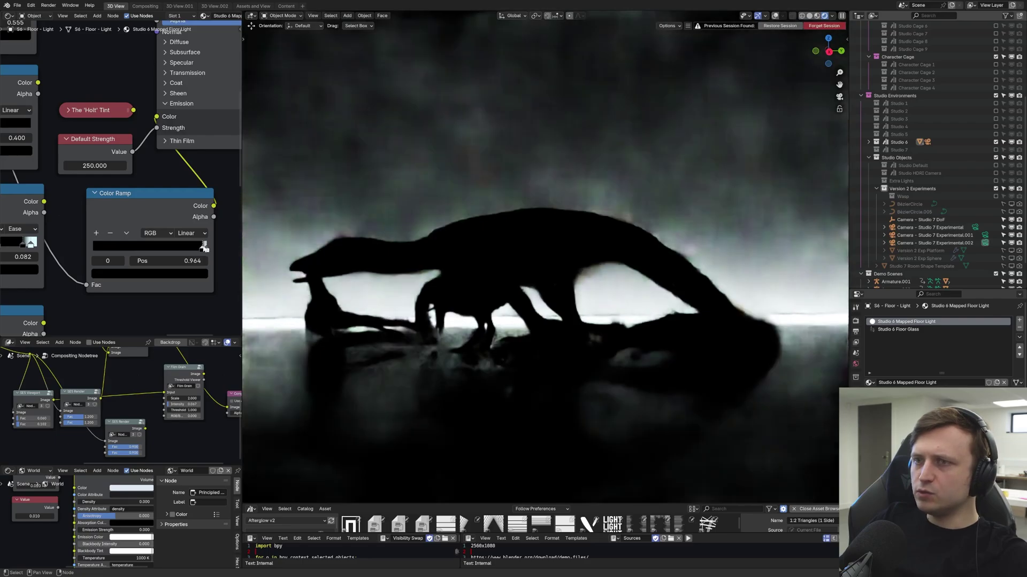
# Step: Select the connected Color Ramp's white stop and try a red tint for it
pyautogui.click(206, 247)
pyautogui.click(187, 274)
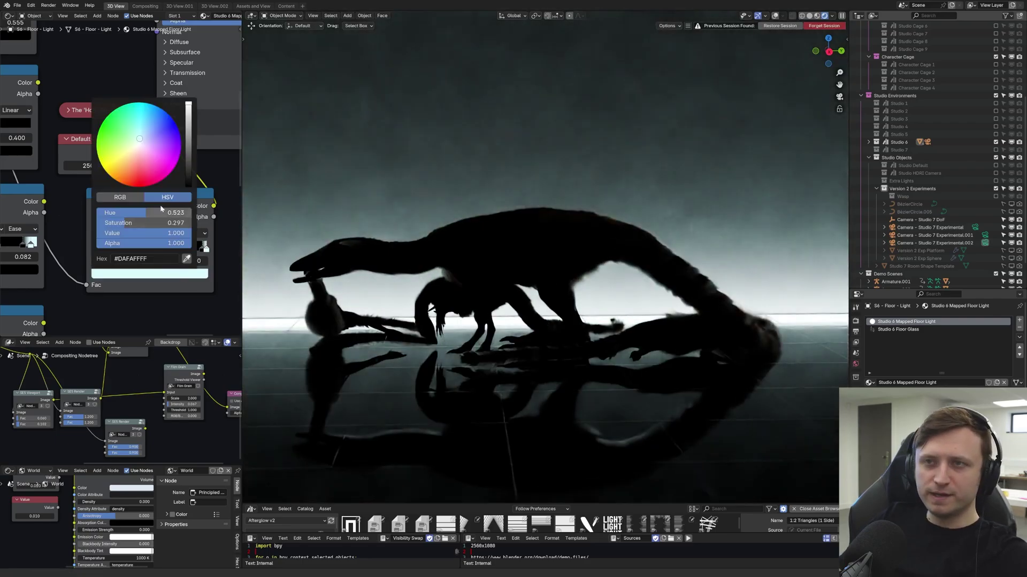
pyautogui.click(141, 179)
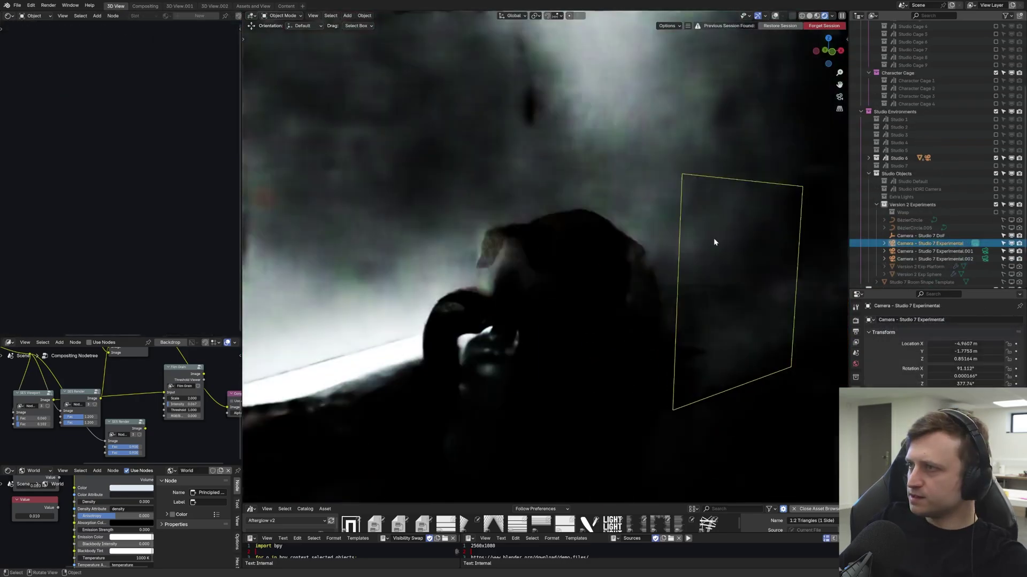
# Step: Orbit around the dinosaurs and view them in the Studio 4 environment through Camera - Studio 7 Experimental
pyautogui.moveTo(715, 241); pyautogui.dragTo(557, 274, button='middle')
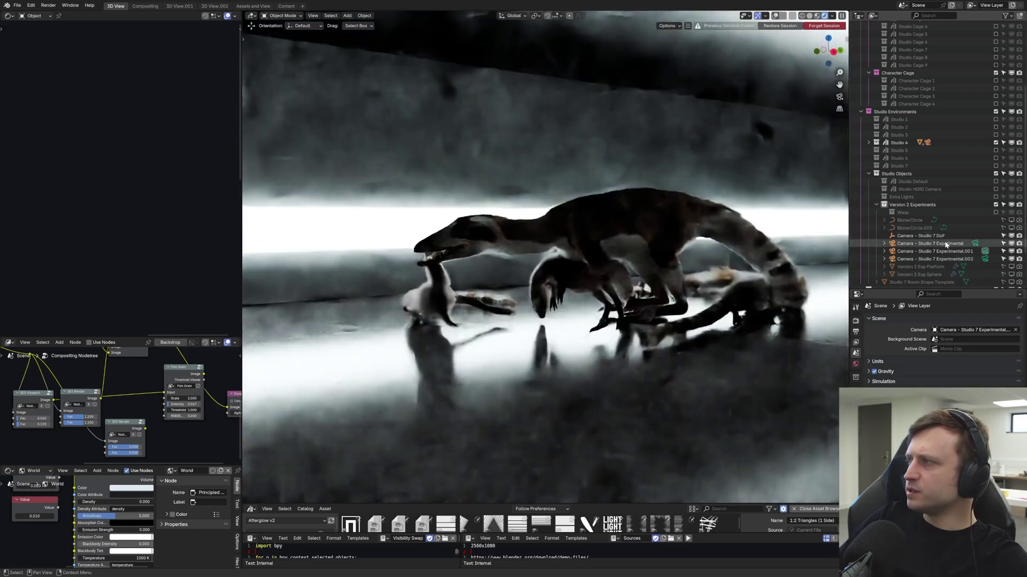
pyautogui.click(946, 244)
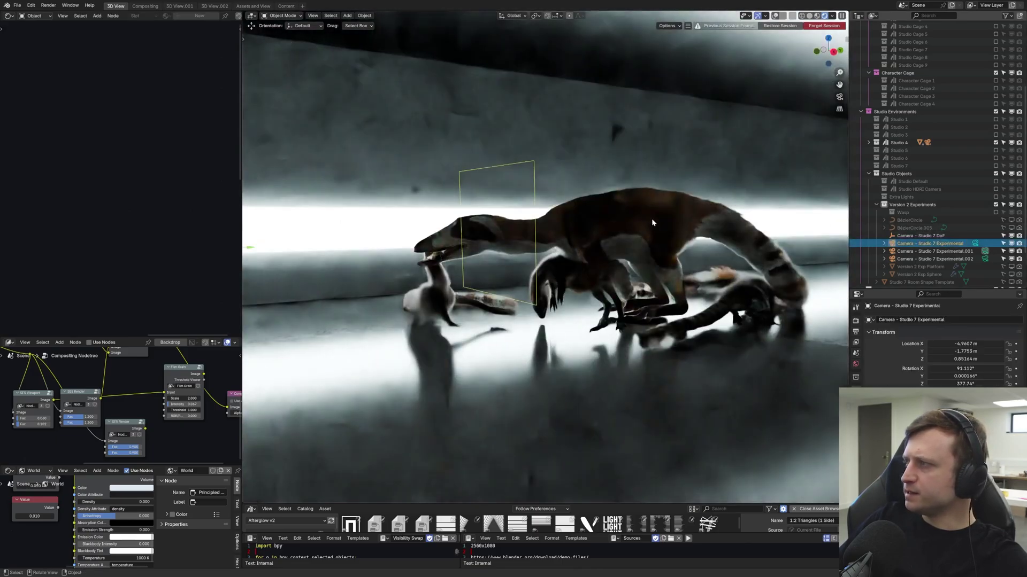
pyautogui.press('KP_0')
# Step: Try moving the Camera - Studio 7 DoF object, and undo the change
pyautogui.click(928, 259)
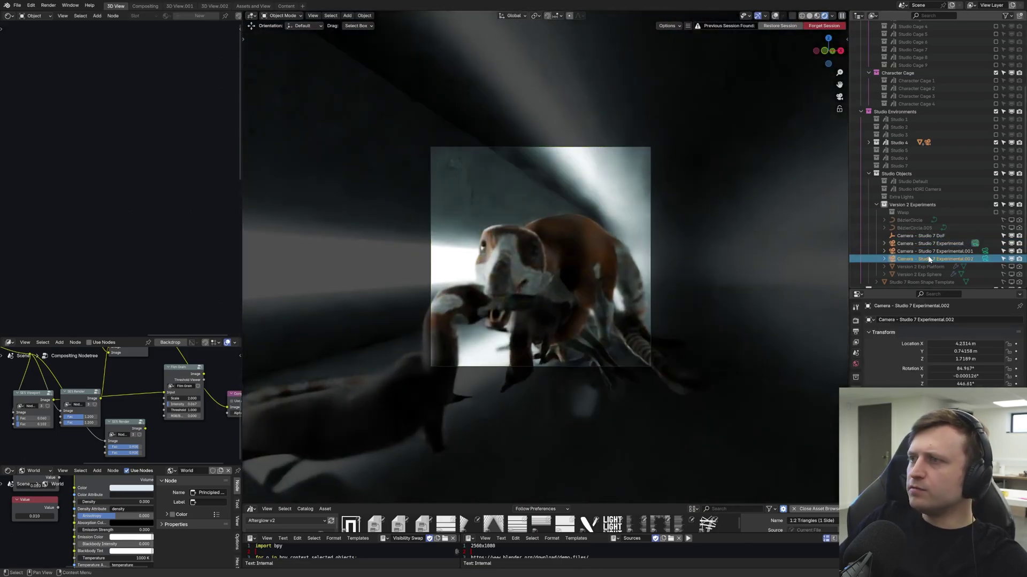
pyautogui.moveTo(798, 258); pyautogui.dragTo(702, 311, button='middle')
pyautogui.click(934, 237)
pyautogui.moveTo(602, 349); pyautogui.dragTo(510, 324, button='middle')
pyautogui.press('g')
pyautogui.click(689, 192)
pyautogui.moveTo(689, 192)
pyautogui.mouseDown(button='middle')
pyautogui.moveTo(650, 224)
pyautogui.moveTo(697, 203)
pyautogui.mouseUp(button='middle')
pyautogui.hotkey('ctrl', 'z')
pyautogui.hotkey('ctrl', 'z')
# Step: Examine the large dinosaur's face and the Studio 4 light reflection in its eye up close through the camera
pyautogui.press('KP_0')
pyautogui.keyDown('shift'); pyautogui.moveTo(453, 240); pyautogui.dragTo(572, 315, button='middle'); pyautogui.keyUp('shift')
pyautogui.scroll(7, 572, 315)
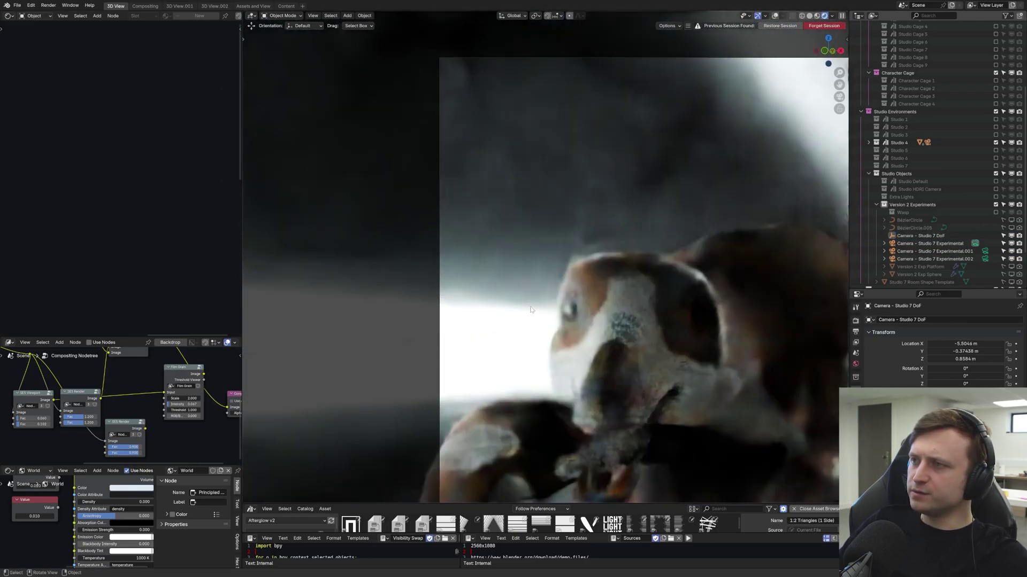
pyautogui.scroll(4, 490, 283)
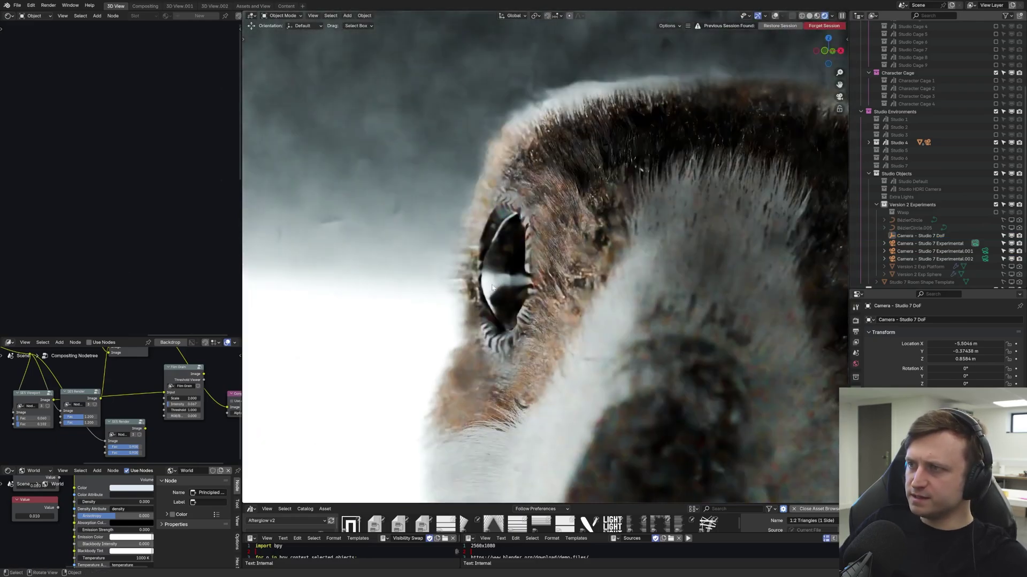
pyautogui.moveTo(487, 291); pyautogui.dragTo(530, 288, button='middle')
pyautogui.scroll(1, 912, 200)
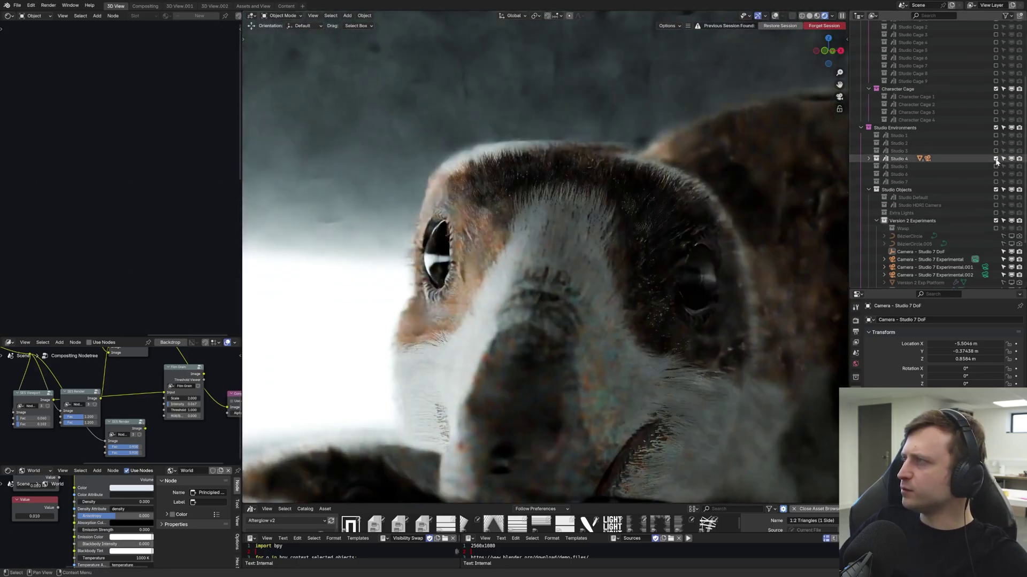
# Step: Swap the Studio 4 environment for Studio 1 and inspect its light reflections in the large dinosaur's eye
pyautogui.click(995, 159)
pyautogui.click(995, 136)
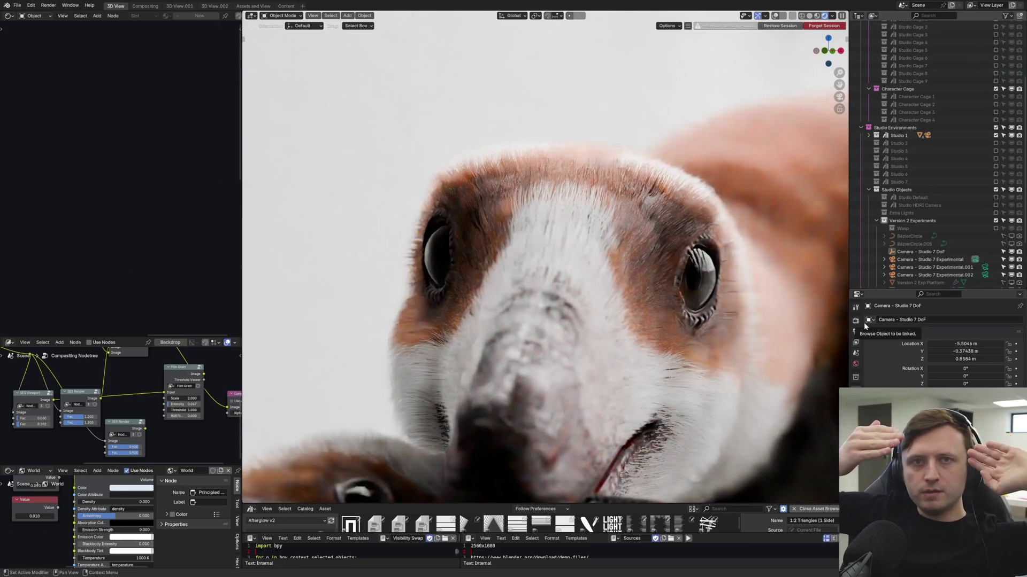
pyautogui.scroll(10, 499, 258)
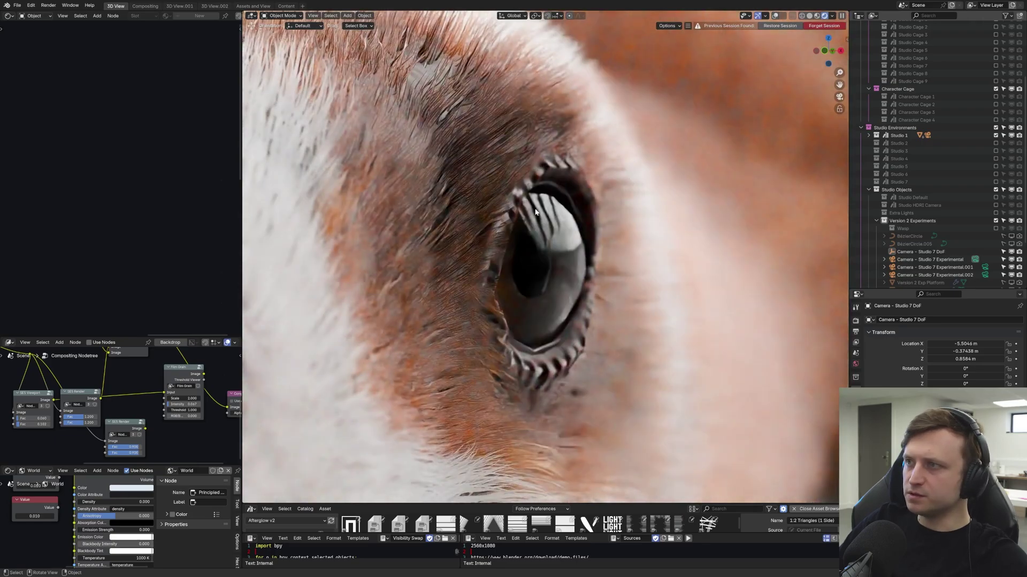
pyautogui.press('Home')
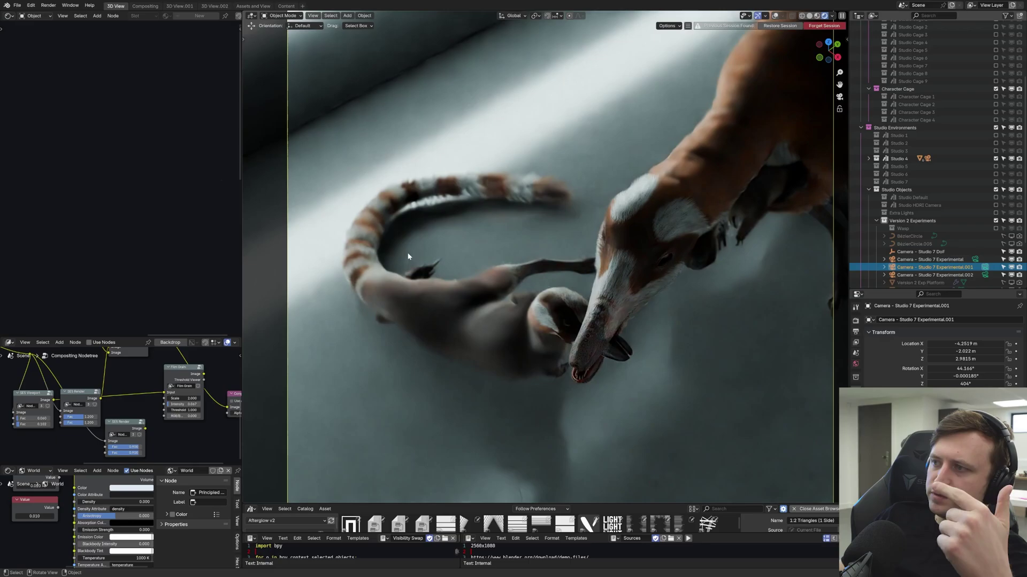
# Step: Through Camera - Studio 7 Experimental.002, adjust the light stop and its color in the Studio 4 left wall light's connected Color Ramp
pyautogui.click(929, 275)
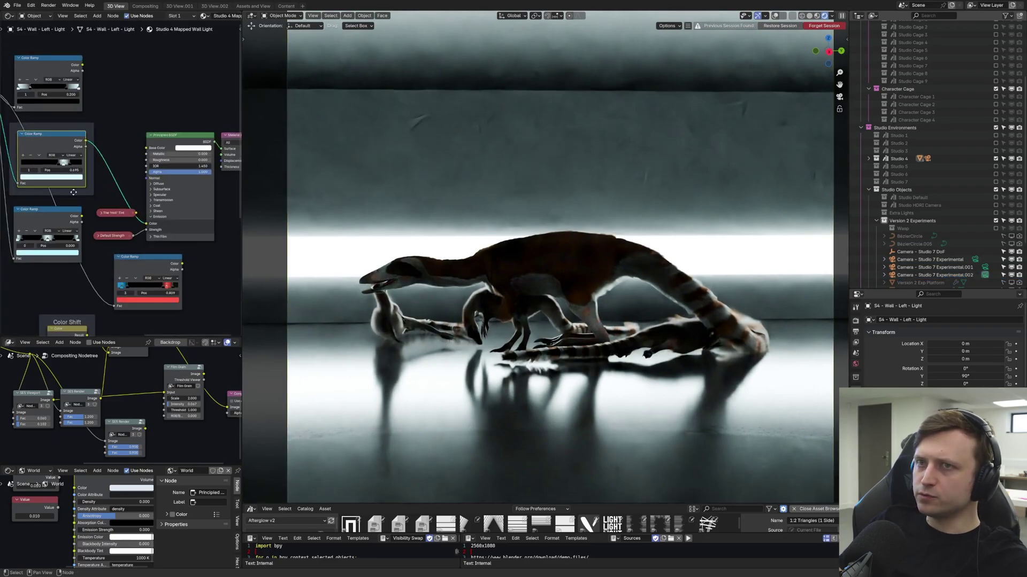
pyautogui.scroll(3, 127, 214)
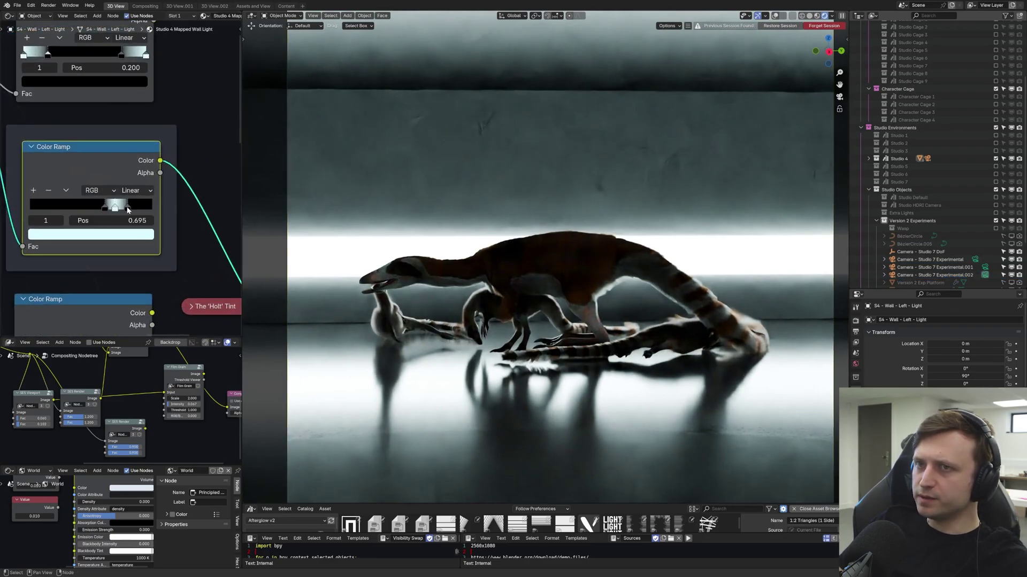
pyautogui.moveTo(129, 209)
pyautogui.mouseDown()
pyautogui.moveTo(117, 209)
pyautogui.moveTo(127, 207)
pyautogui.mouseUp()
pyautogui.click(112, 208)
pyautogui.scroll(3, 169, 206)
pyautogui.click(75, 242)
pyautogui.moveTo(75, 355)
pyautogui.mouseDown()
pyautogui.moveTo(69, 362)
pyautogui.moveTo(56, 334)
pyautogui.mouseUp()
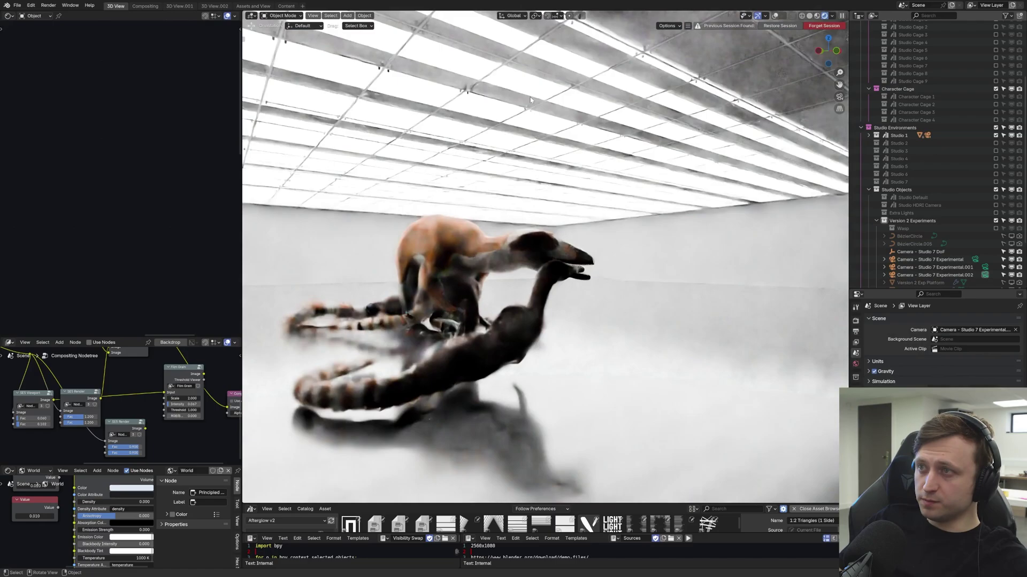
# Step: Add the 1:2 gradient lines corner pattern to the Studio 1 ceiling light's material and wire it between the ceiling image mapping and the emission
pyautogui.click(459, 163)
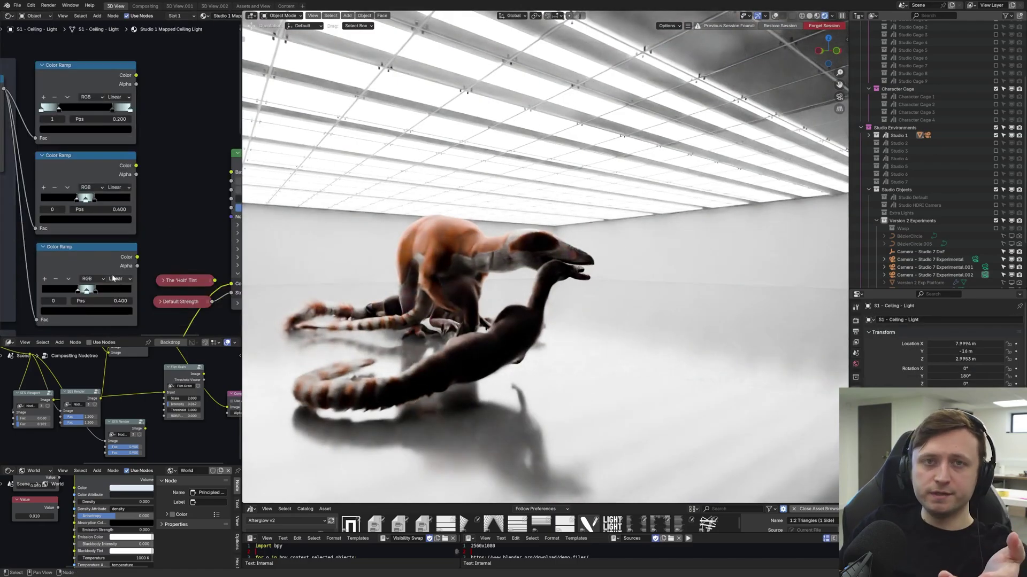
pyautogui.scroll(-1, 119, 283)
pyautogui.moveTo(120, 282); pyautogui.dragTo(165, 82, button='middle')
pyautogui.moveTo(151, 326); pyautogui.dragTo(180, 188, button='middle')
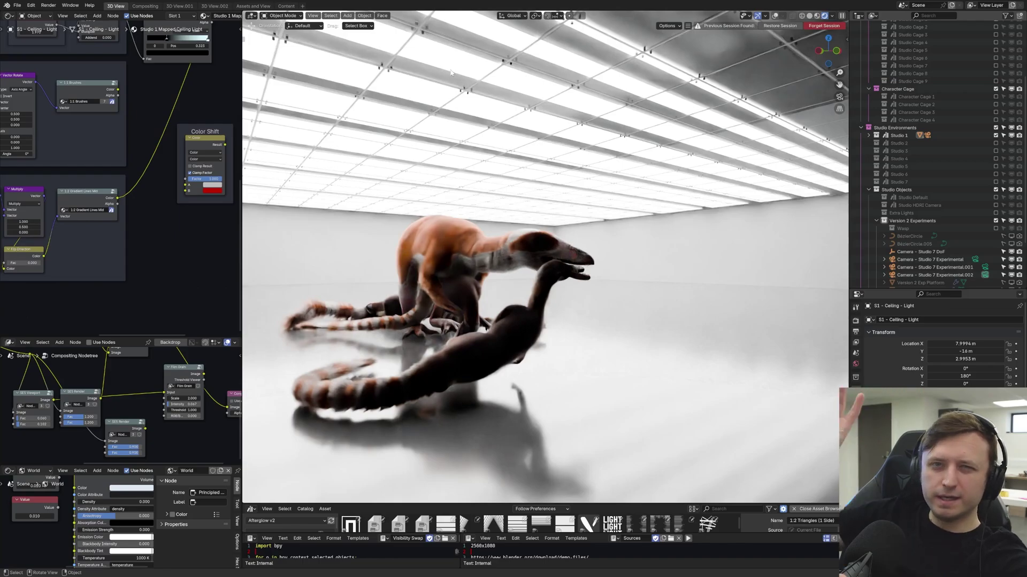
pyautogui.moveTo(466, 505); pyautogui.dragTo(465, 460)
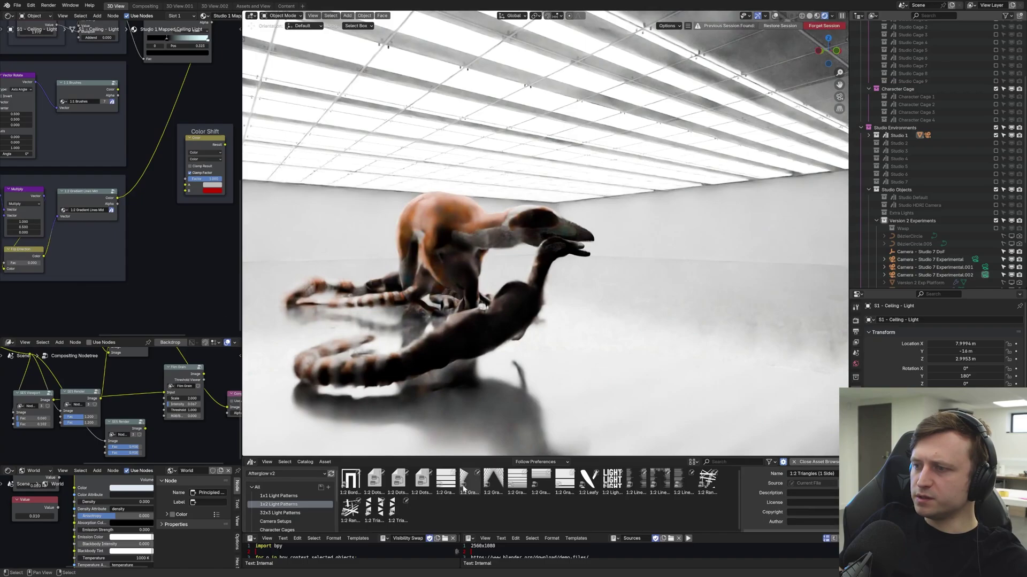
pyautogui.moveTo(470, 484); pyautogui.dragTo(144, 228)
pyautogui.moveTo(71, 246); pyautogui.dragTo(48, 290, button='middle')
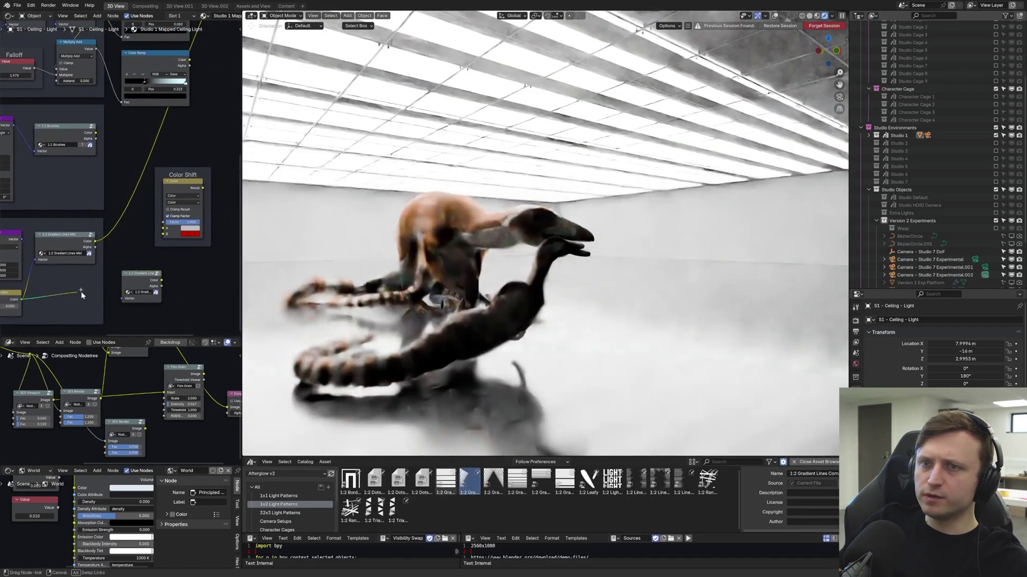
pyautogui.scroll(-3, 130, 282)
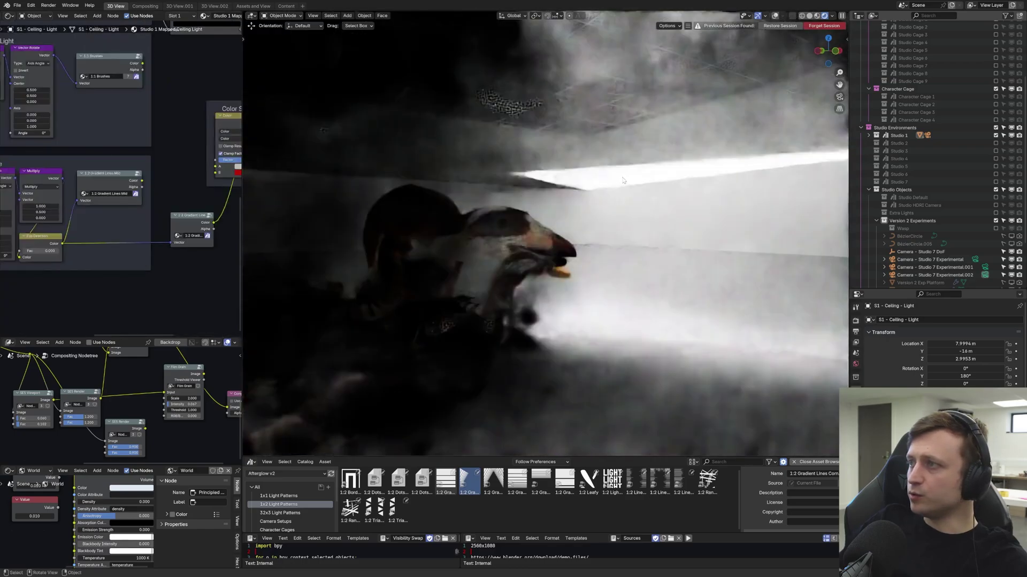
# Step: Try adjusting the Fac value of the flip direction node in the 1:2 Ceiling Image frame
pyautogui.scroll(-1, 135, 266)
pyautogui.moveTo(120, 263); pyautogui.dragTo(134, 266, button='middle')
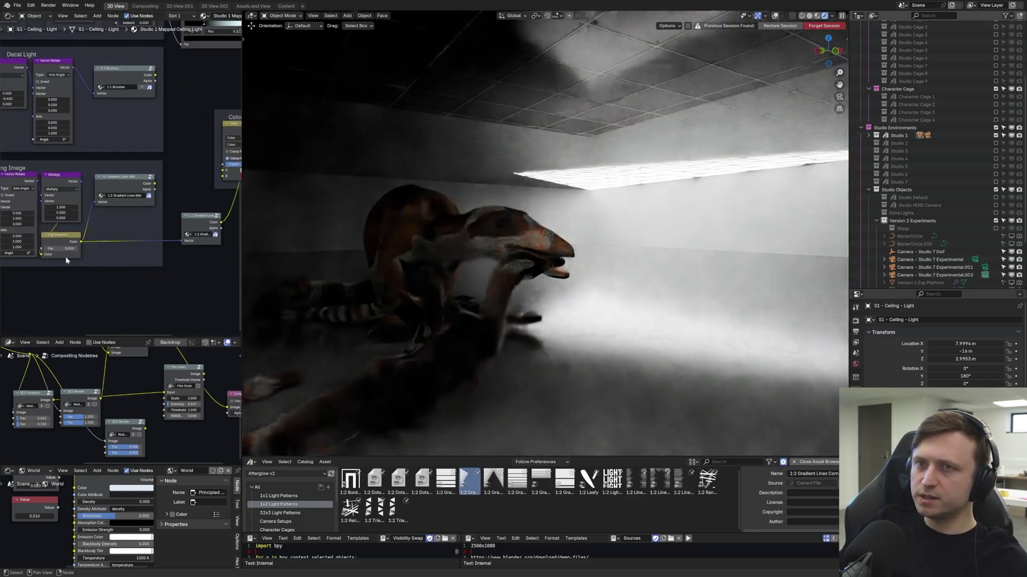
pyautogui.moveTo(61, 249)
pyautogui.mouseDown()
pyautogui.moveTo(82, 250)
pyautogui.moveTo(42, 249)
pyautogui.mouseUp()
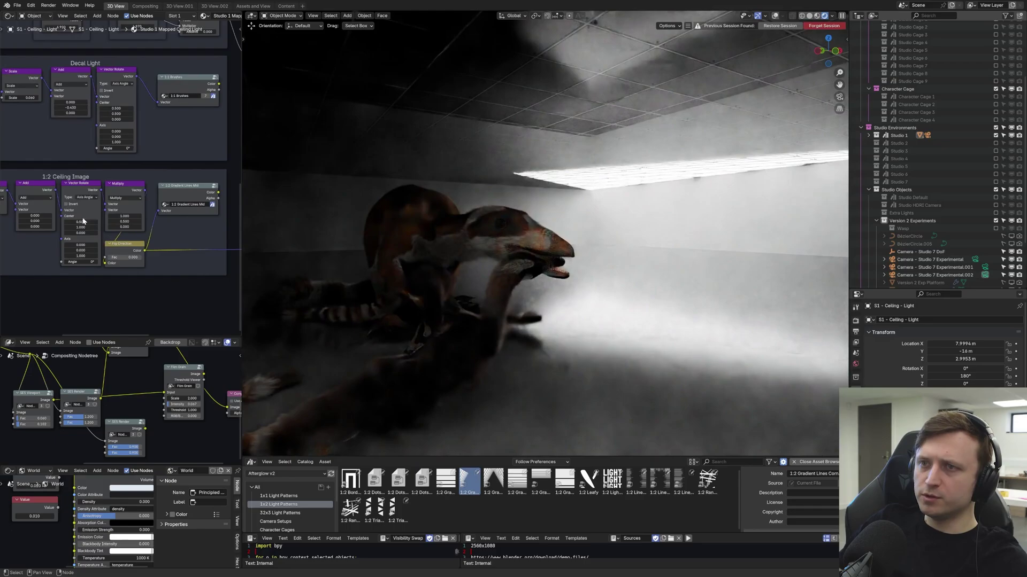
pyautogui.moveTo(83, 222); pyautogui.dragTo(34, 208, button='middle')
pyautogui.moveTo(201, 225); pyautogui.dragTo(129, 238, button='middle')
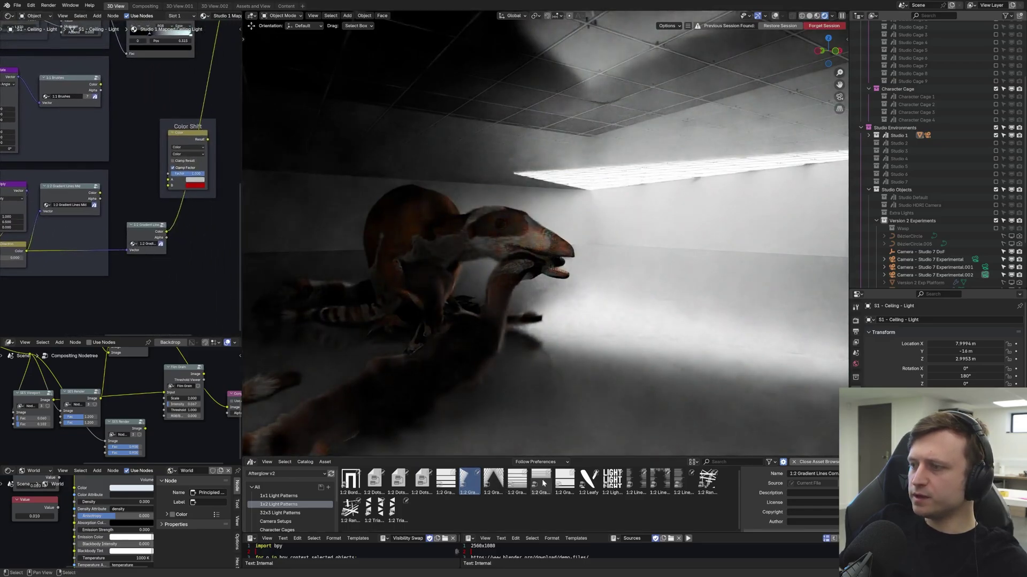
# Step: Add the mirrored 1:2 gradient corners pattern, feed it the ceiling image mapping, and connect its color to the ceiling light's emission
pyautogui.moveTo(493, 481); pyautogui.dragTo(204, 249)
pyautogui.moveTo(26, 250); pyautogui.dragTo(193, 272)
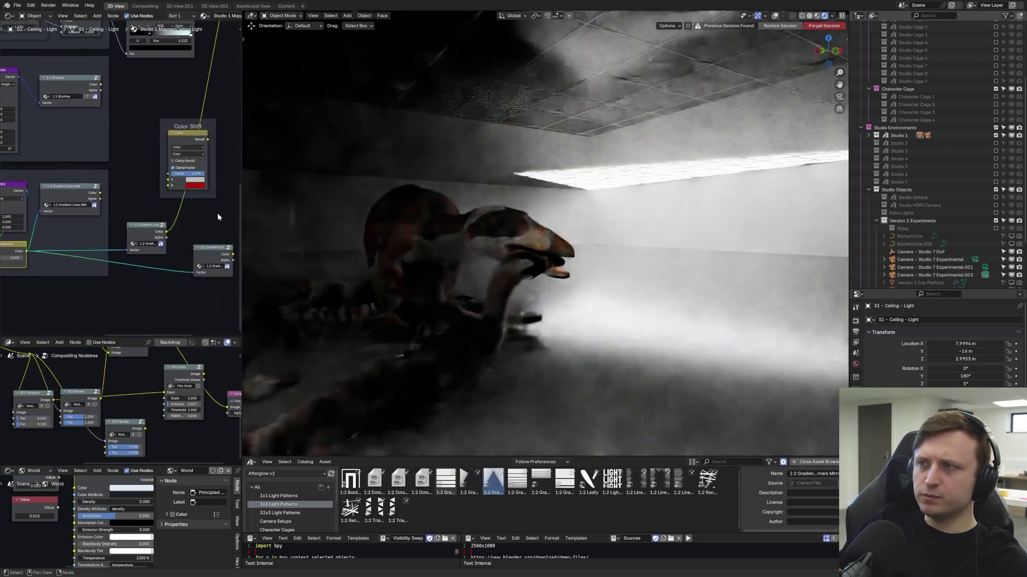
pyautogui.scroll(-7, 176, 294)
pyautogui.moveTo(217, 217); pyautogui.dragTo(138, 328, button='middle')
pyautogui.moveTo(133, 303); pyautogui.dragTo(144, 102)
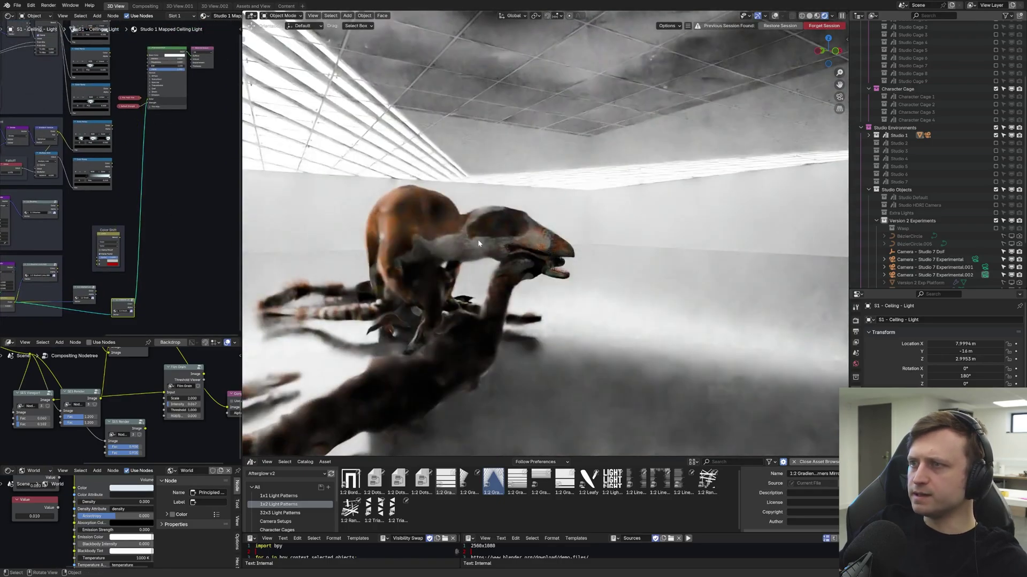
pyautogui.moveTo(641, 213); pyautogui.dragTo(481, 283, button='middle')
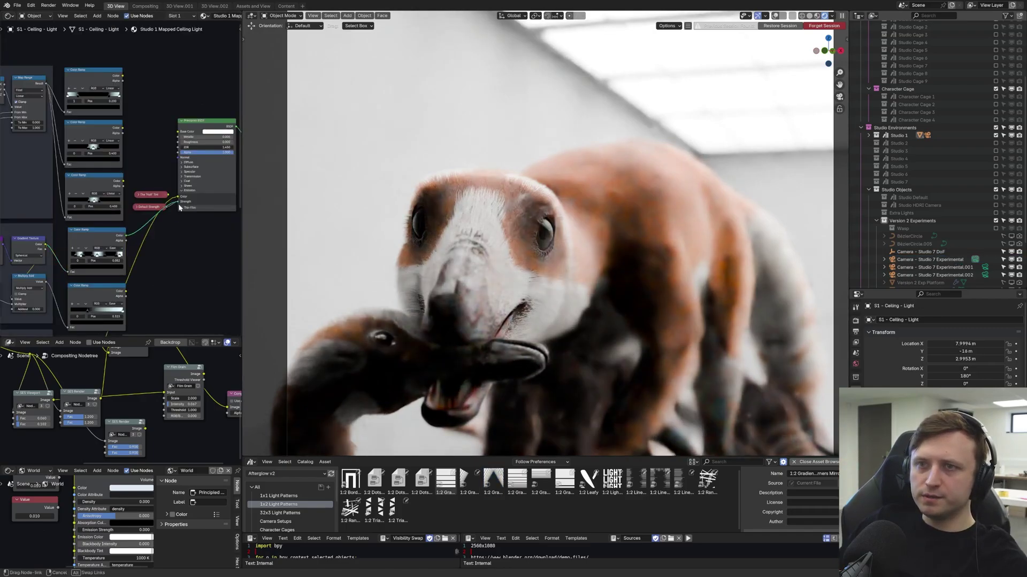
# Step: Drive the ceiling light's emission color with the upper Ease Color Ramp and return to the camera view of the dinosaurs' faces
pyautogui.moveTo(179, 208); pyautogui.dragTo(180, 201)
pyautogui.moveTo(588, 251); pyautogui.dragTo(645, 191, button='middle')
pyautogui.press('KP_0')
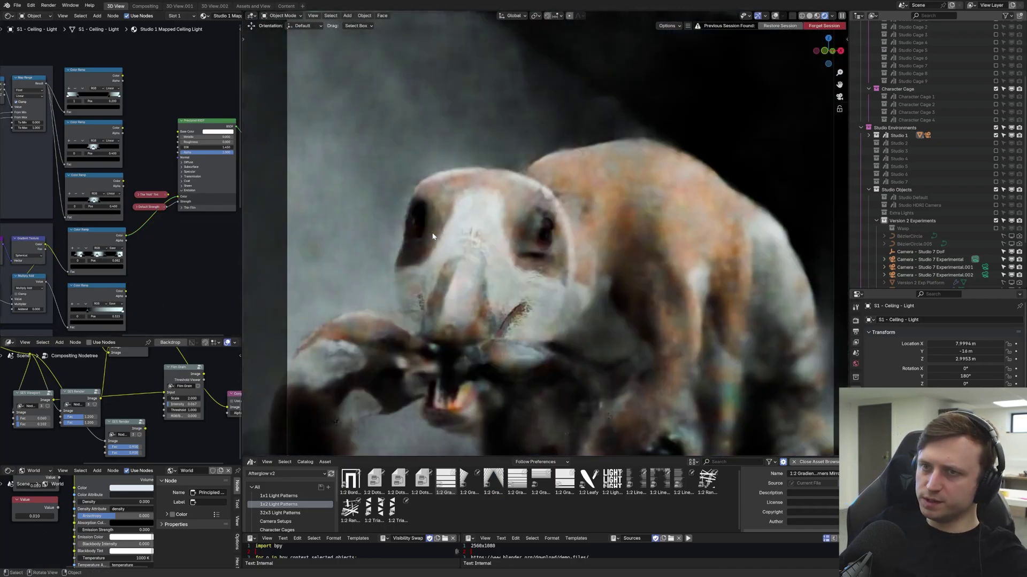
# Step: Move the middle stops of the upper Ease Color Ramp close to the ramp's start
pyautogui.scroll(3, 88, 255)
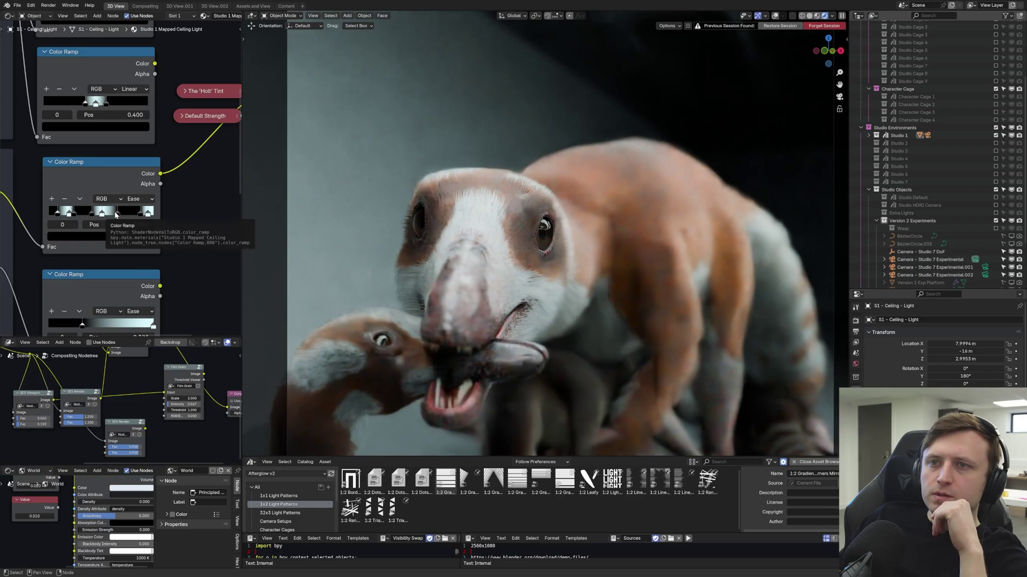
pyautogui.moveTo(116, 213); pyautogui.dragTo(54, 213)
pyautogui.scroll(-3, 103, 258)
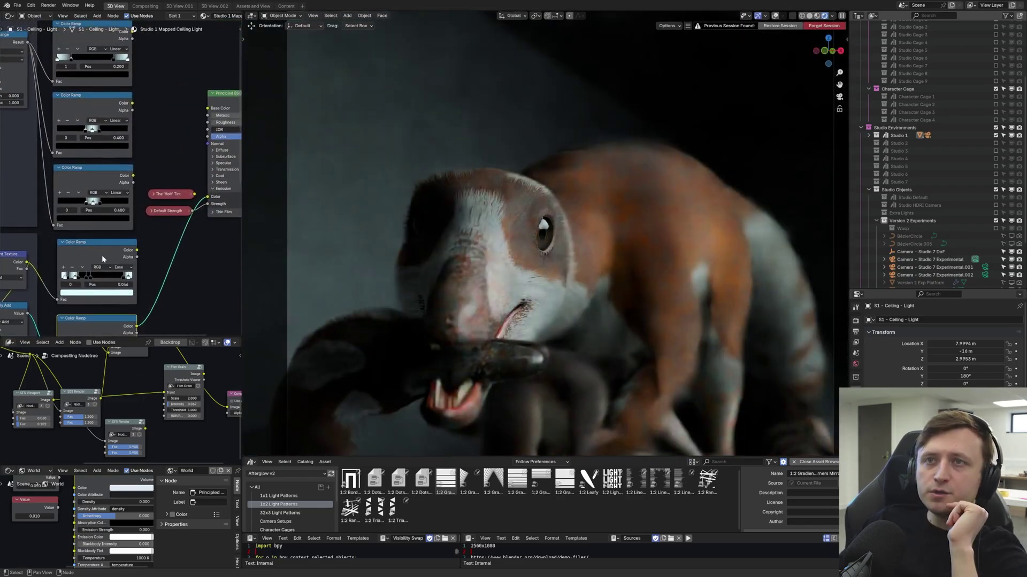